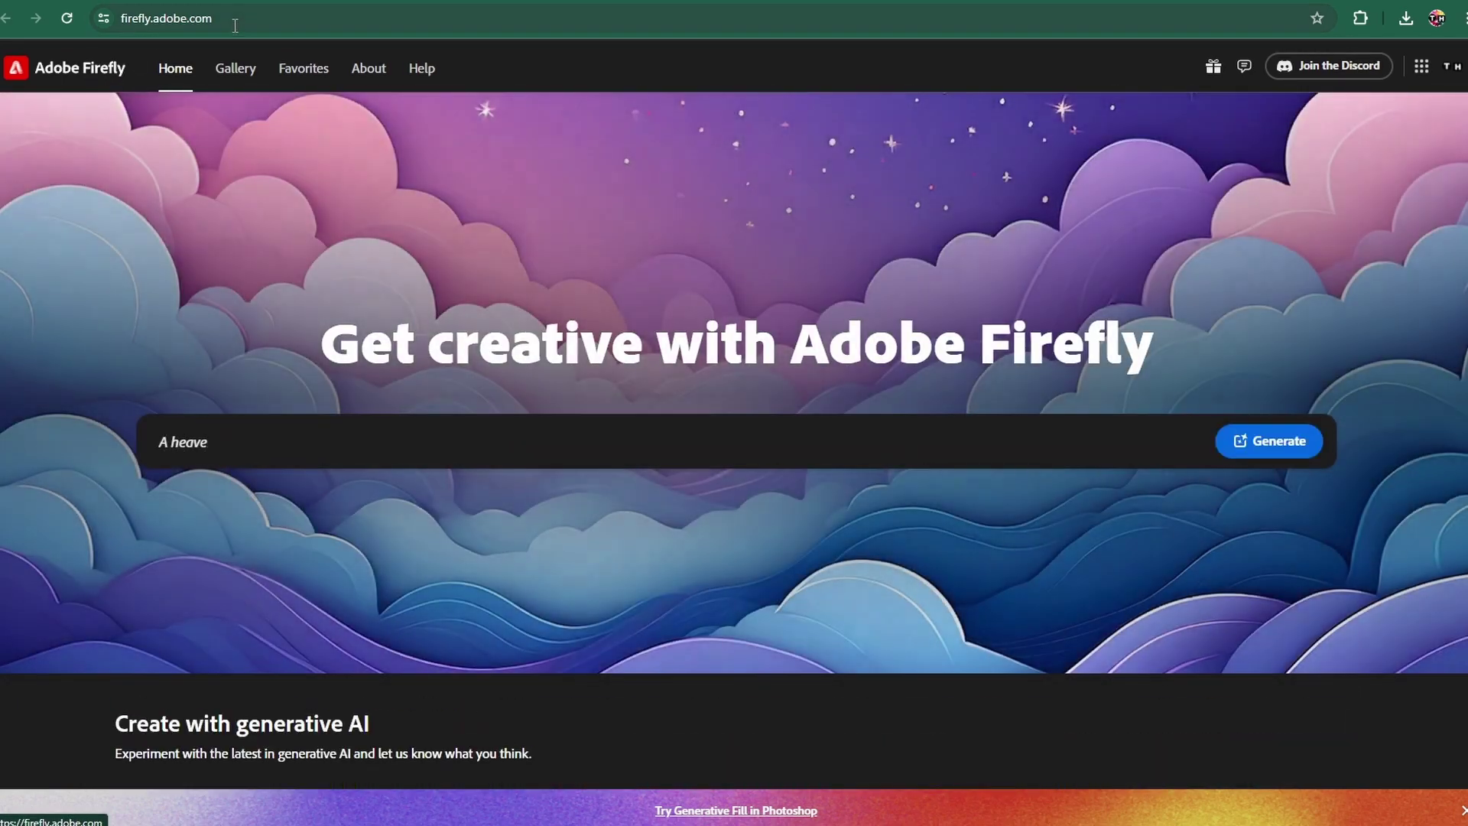
Open the Adobe Firefly product page and check the pricing of the Free and Premium plans
left_click(113, 22)
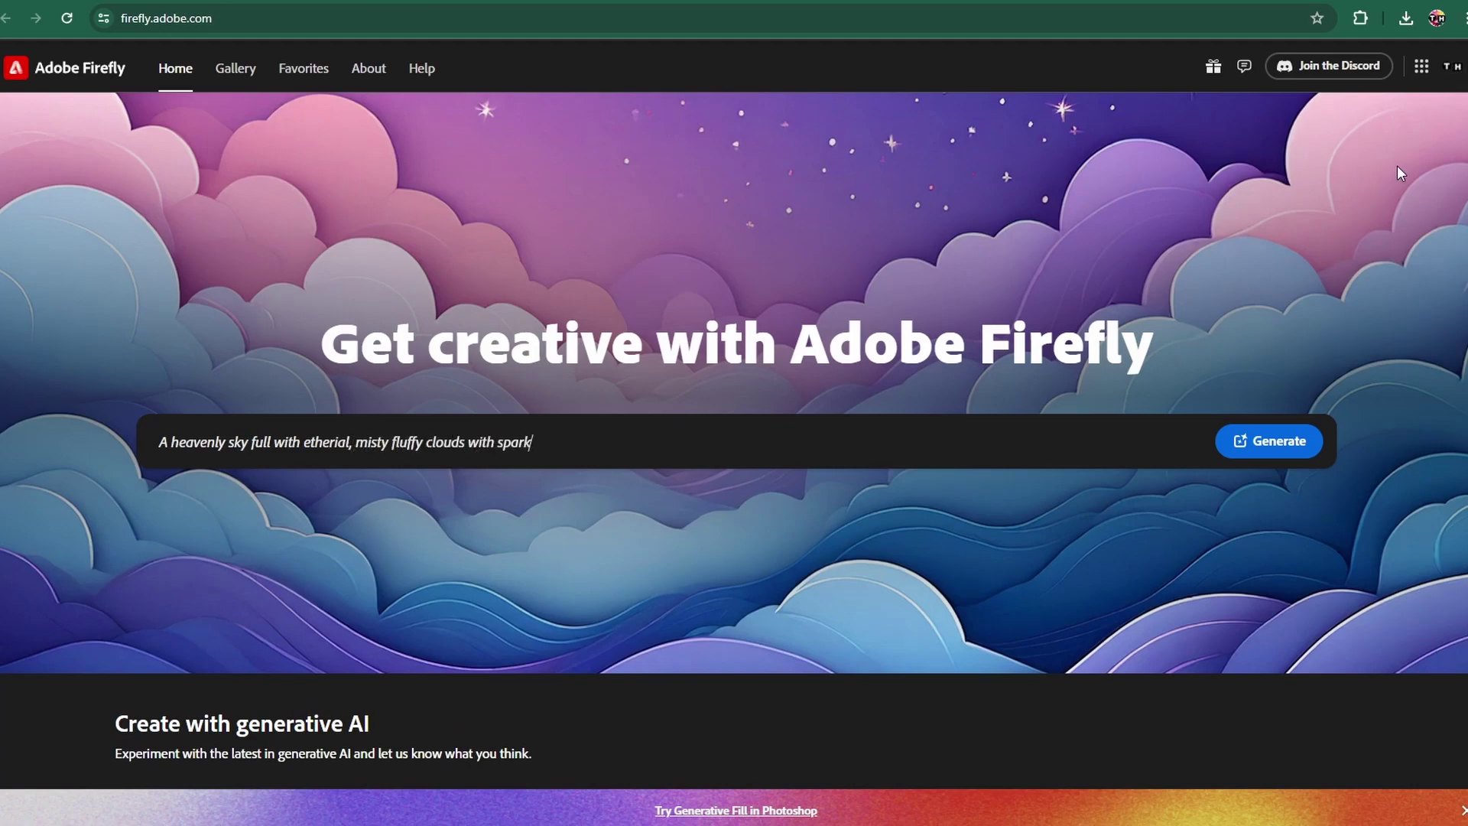
left_click(279, 1)
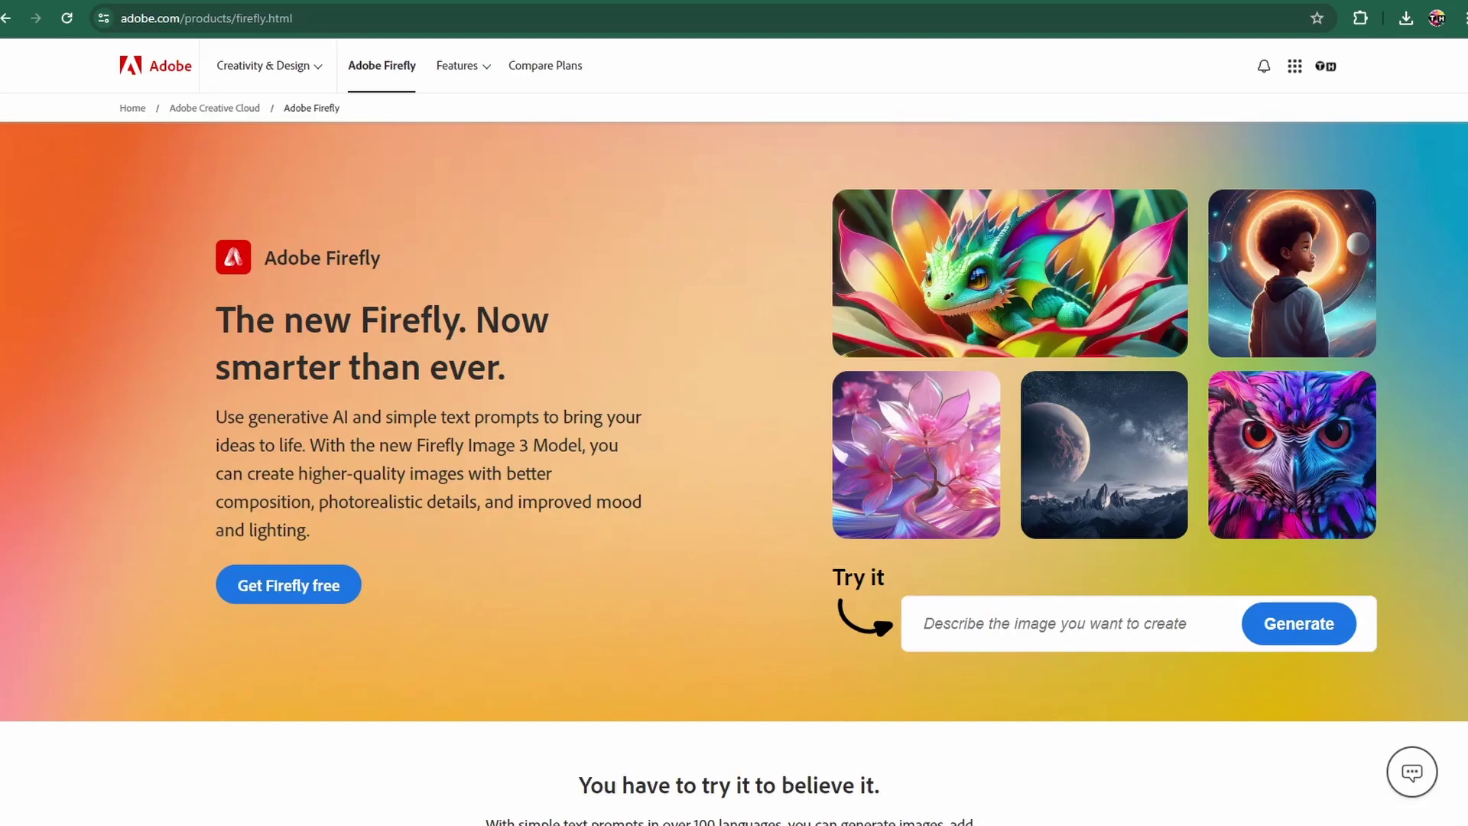
scroll(1464, 327, "down", 20)
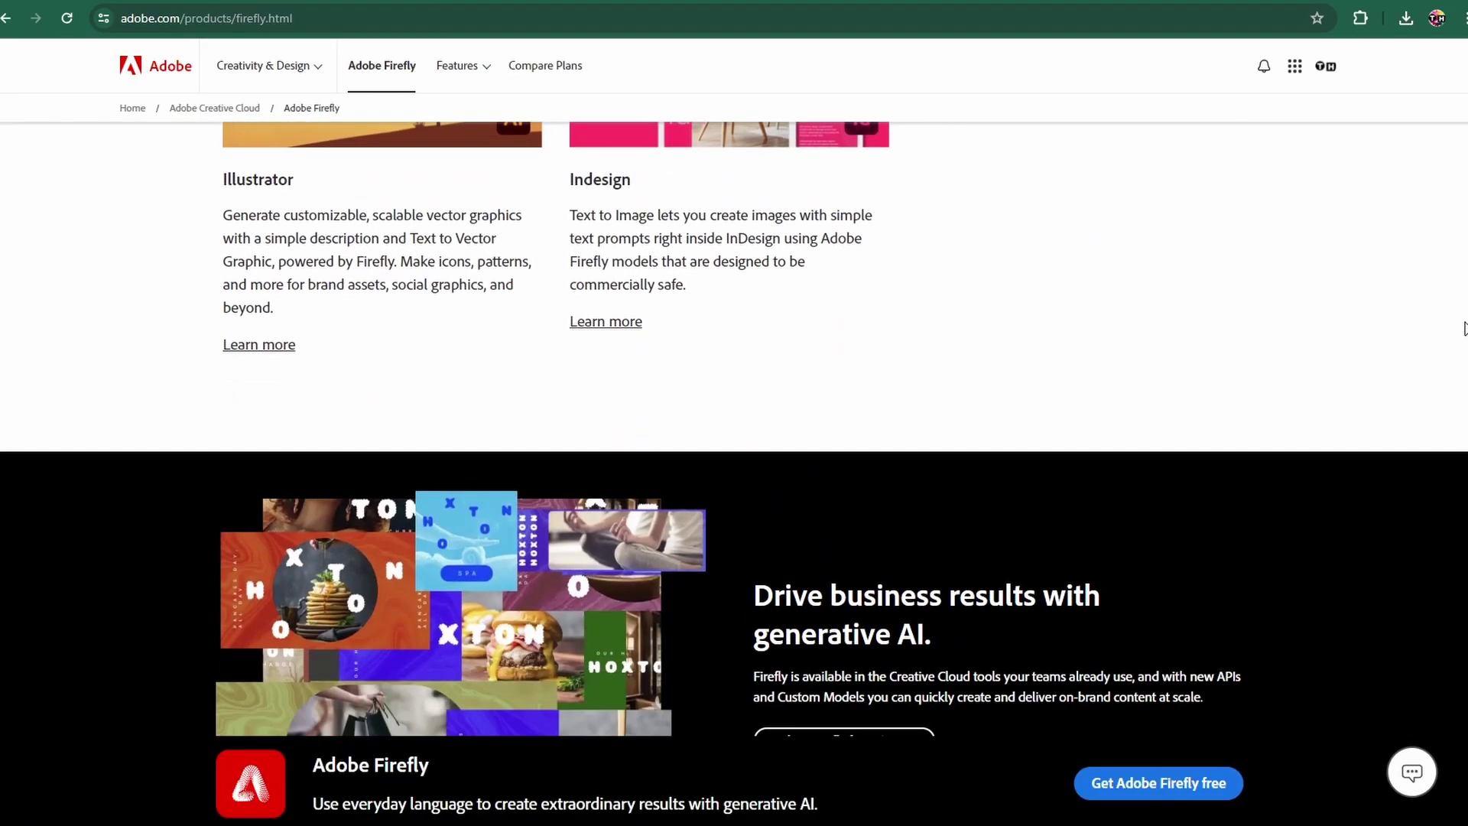
scroll(1463, 327, "down", 20)
scroll(1461, 499, "down", 6)
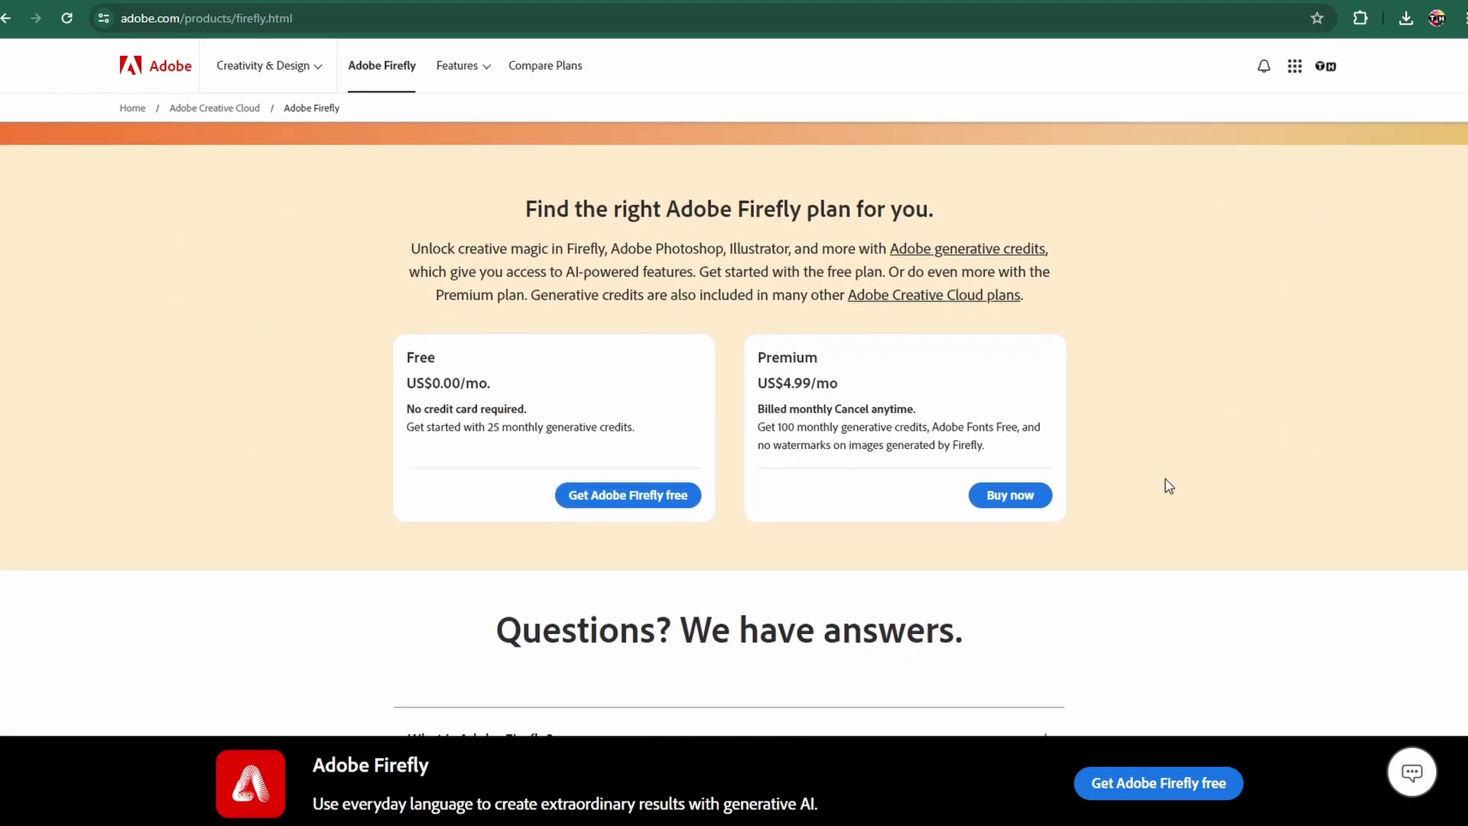
left_click_drag(763, 384, 836, 383)
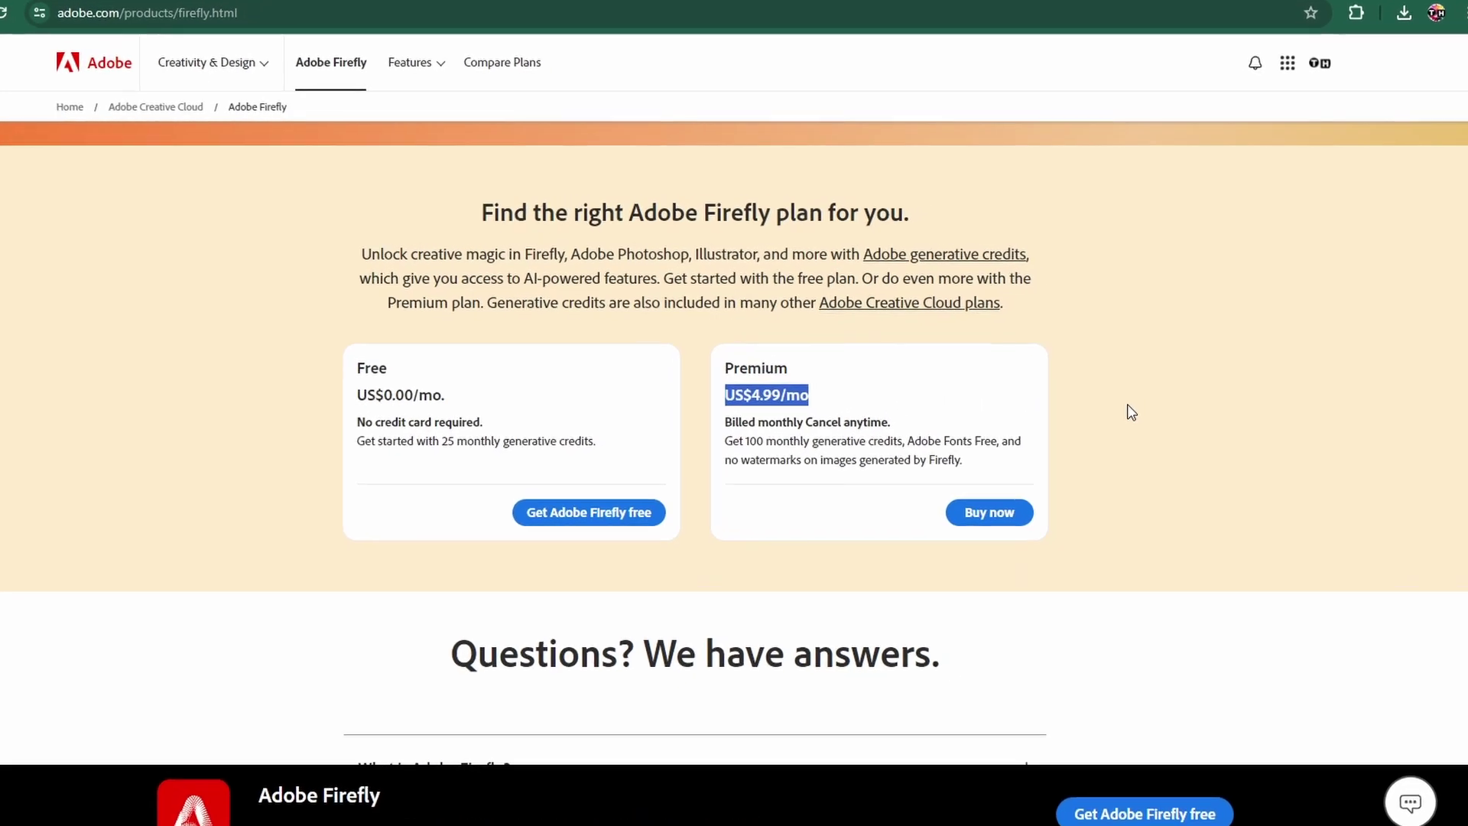
left_click(1131, 410)
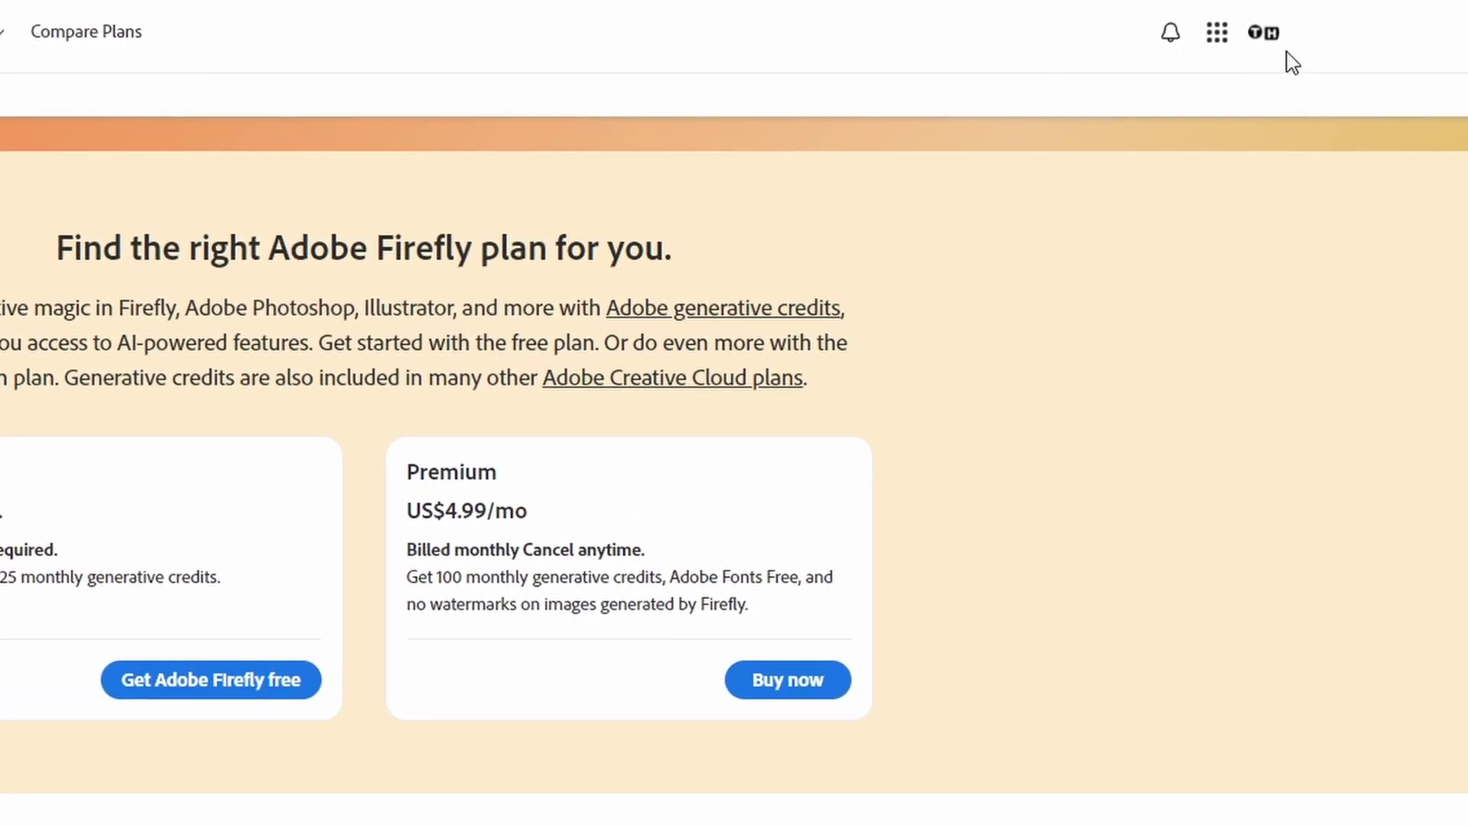
Check the account's remaining monthly generative credits and read the Premium plan's benefits
left_click(1283, 47)
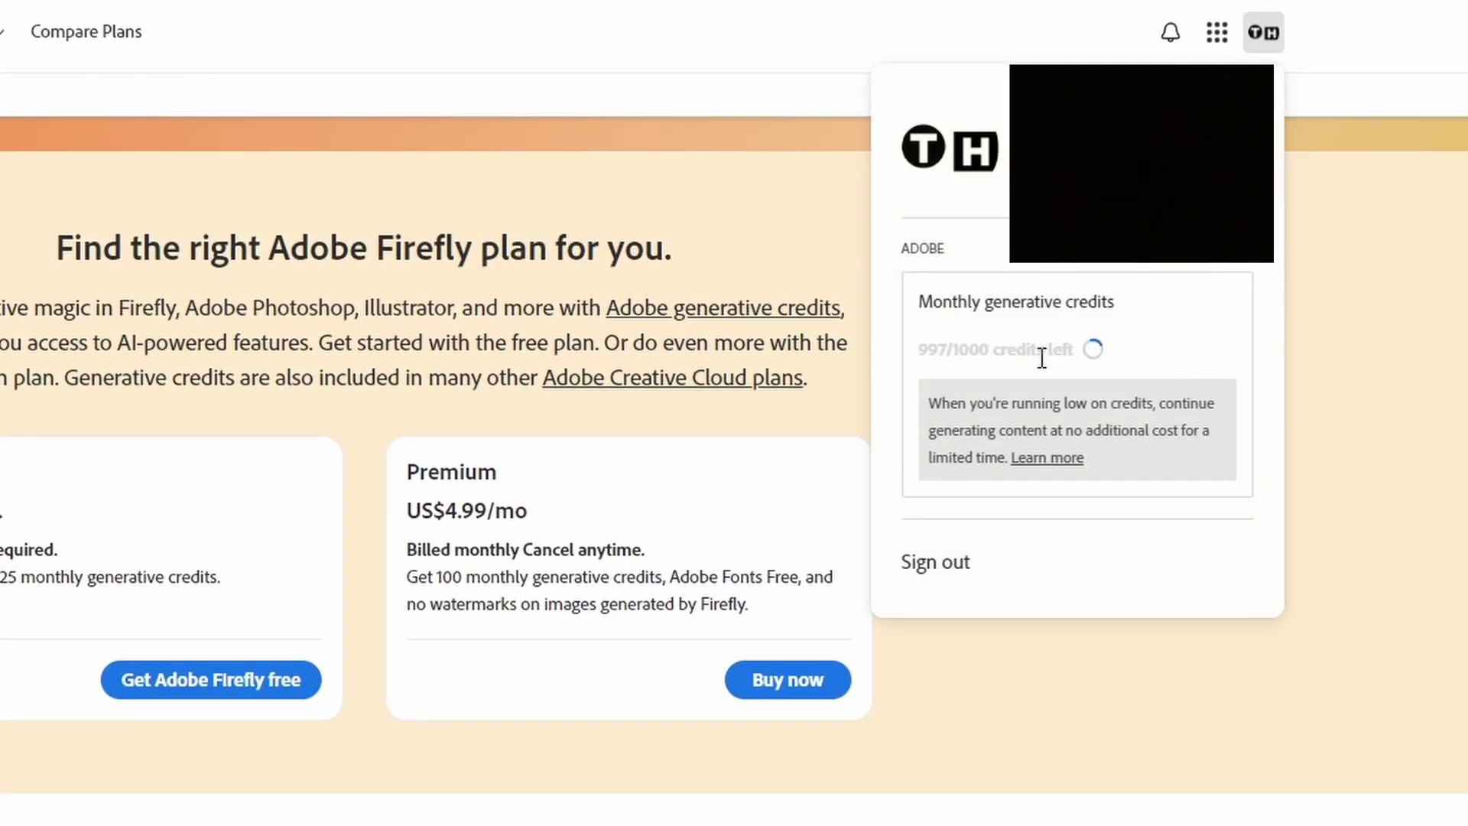
left_click_drag(920, 365, 1106, 373)
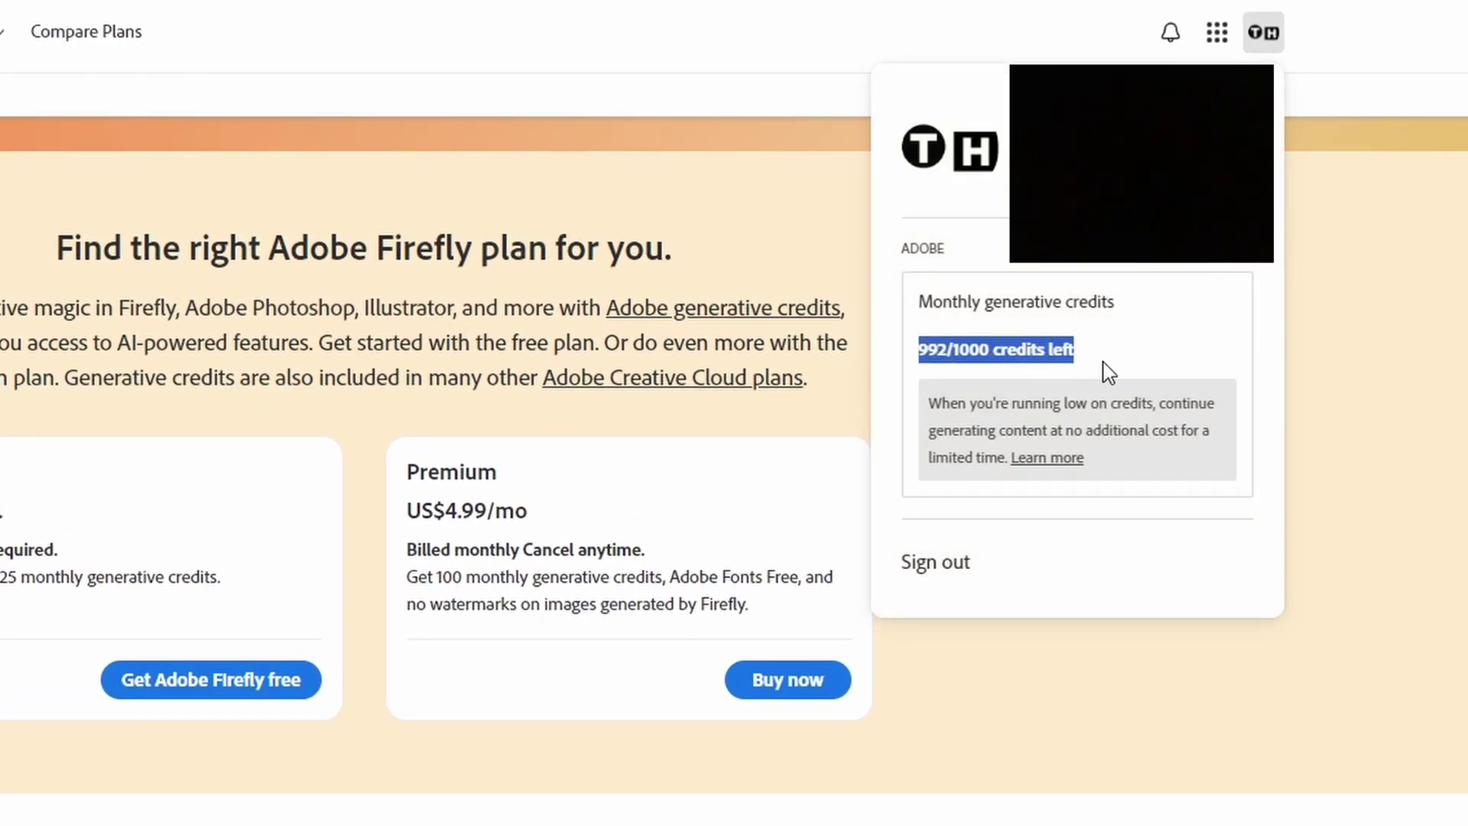
left_click(1048, 670)
left_click_drag(403, 578, 786, 616)
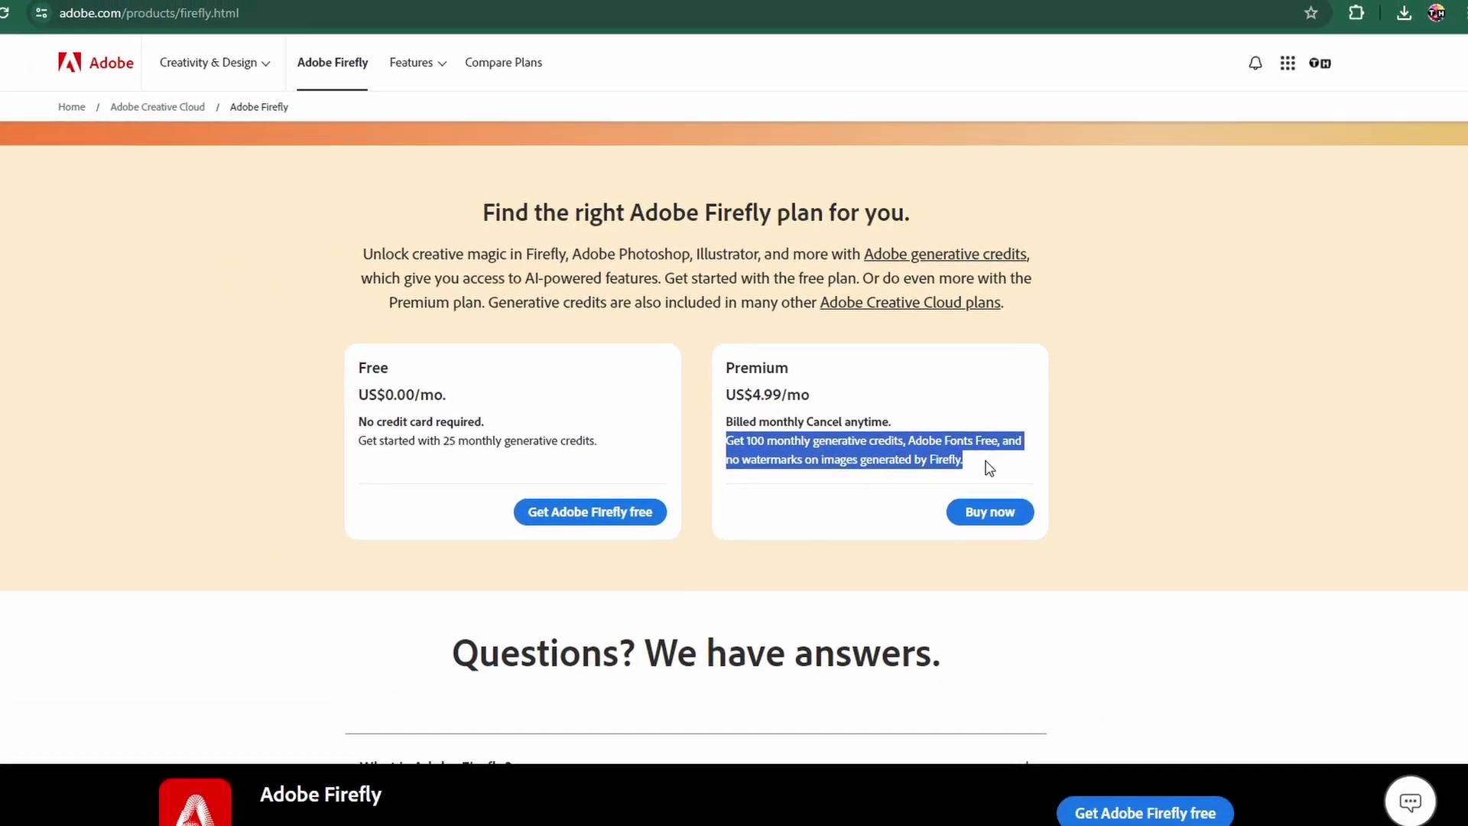
left_click(1101, 444)
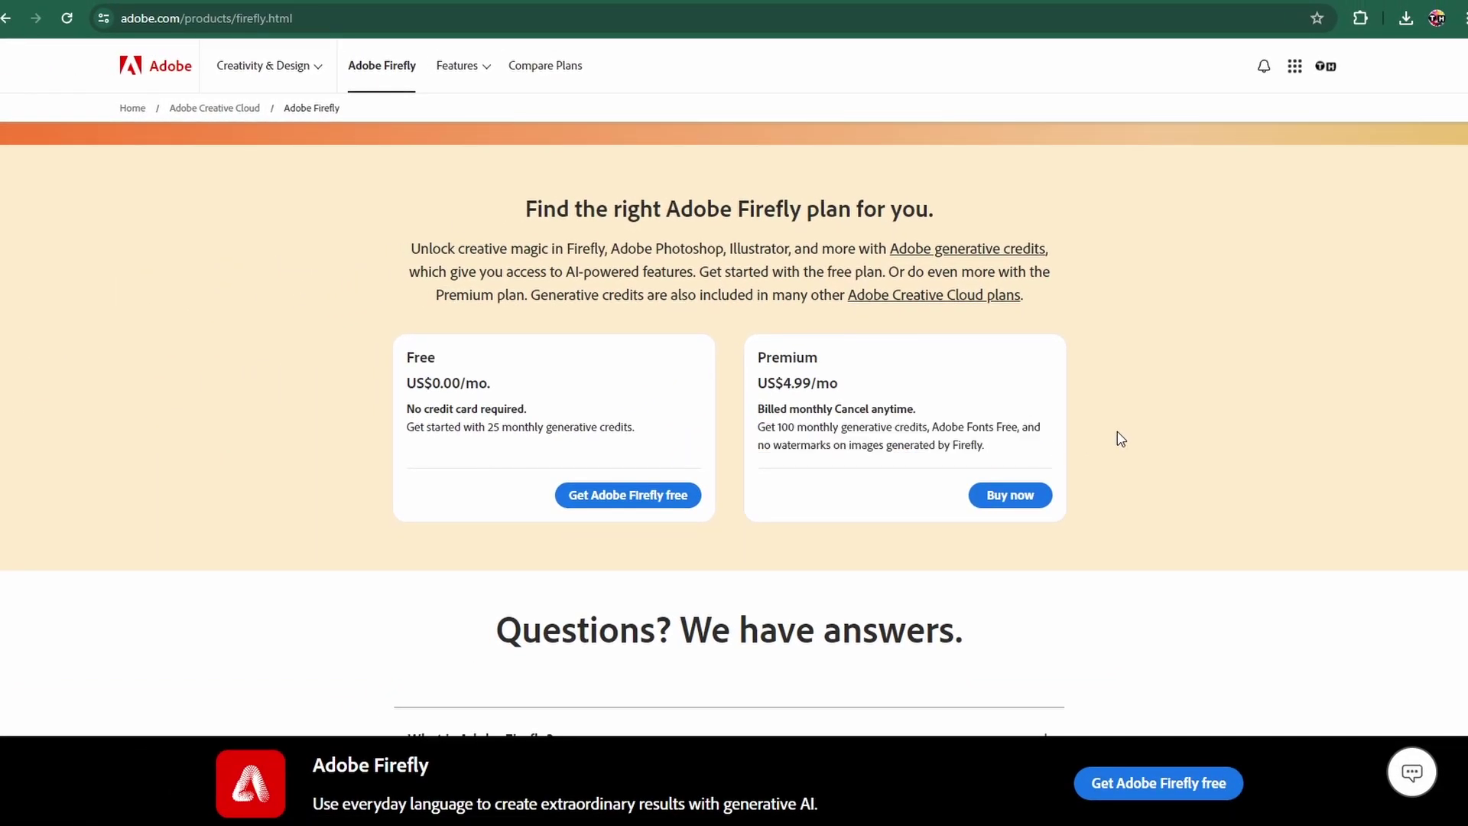
scroll(1117, 430, "up", 15)
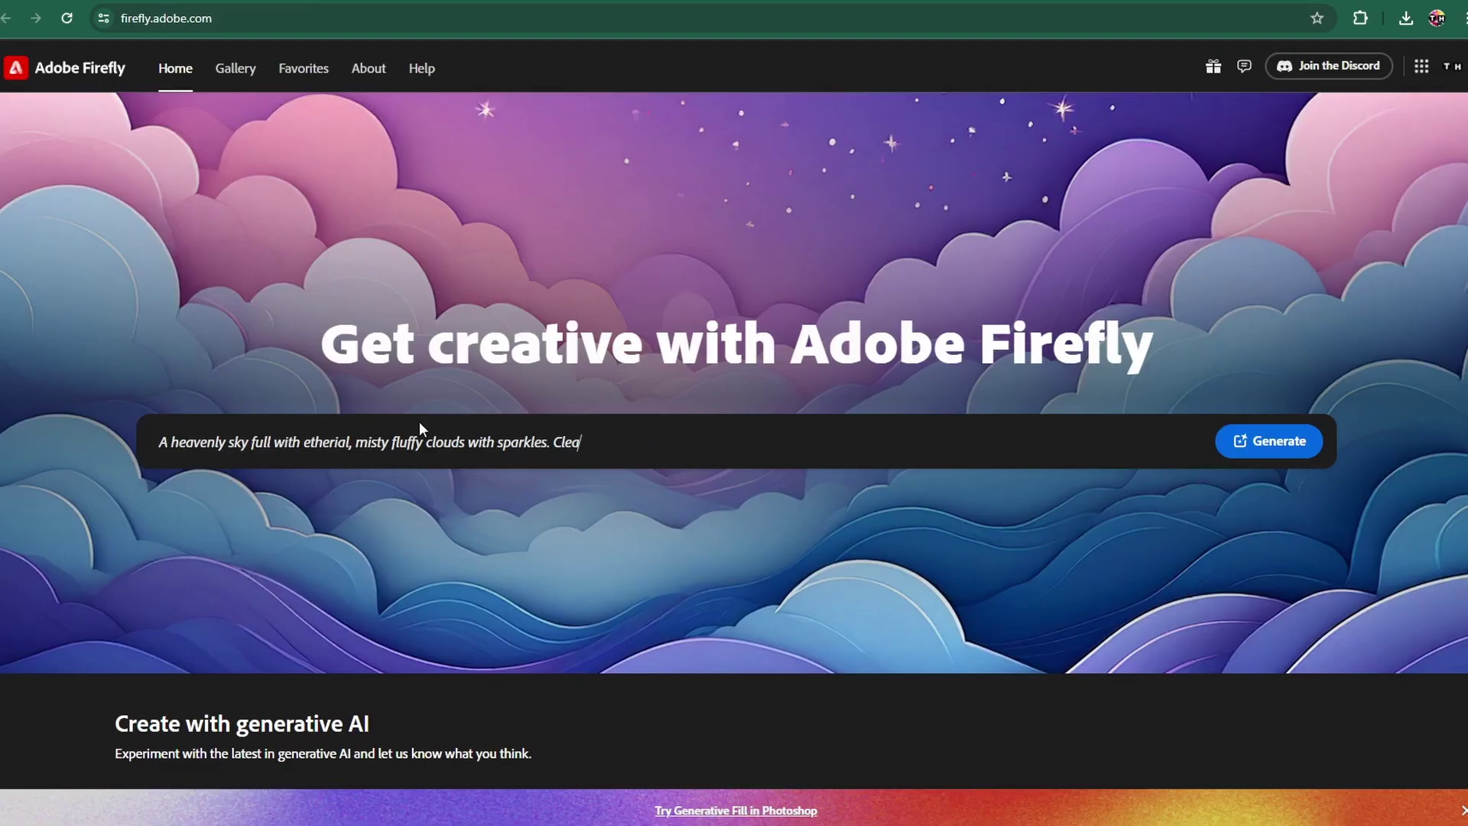
Generate images from the home page's sample prompt about a heavenly sky with misty fluffy clouds, sparkles and bright blues, purples and pinks
left_click(437, 442)
left_click(565, 446)
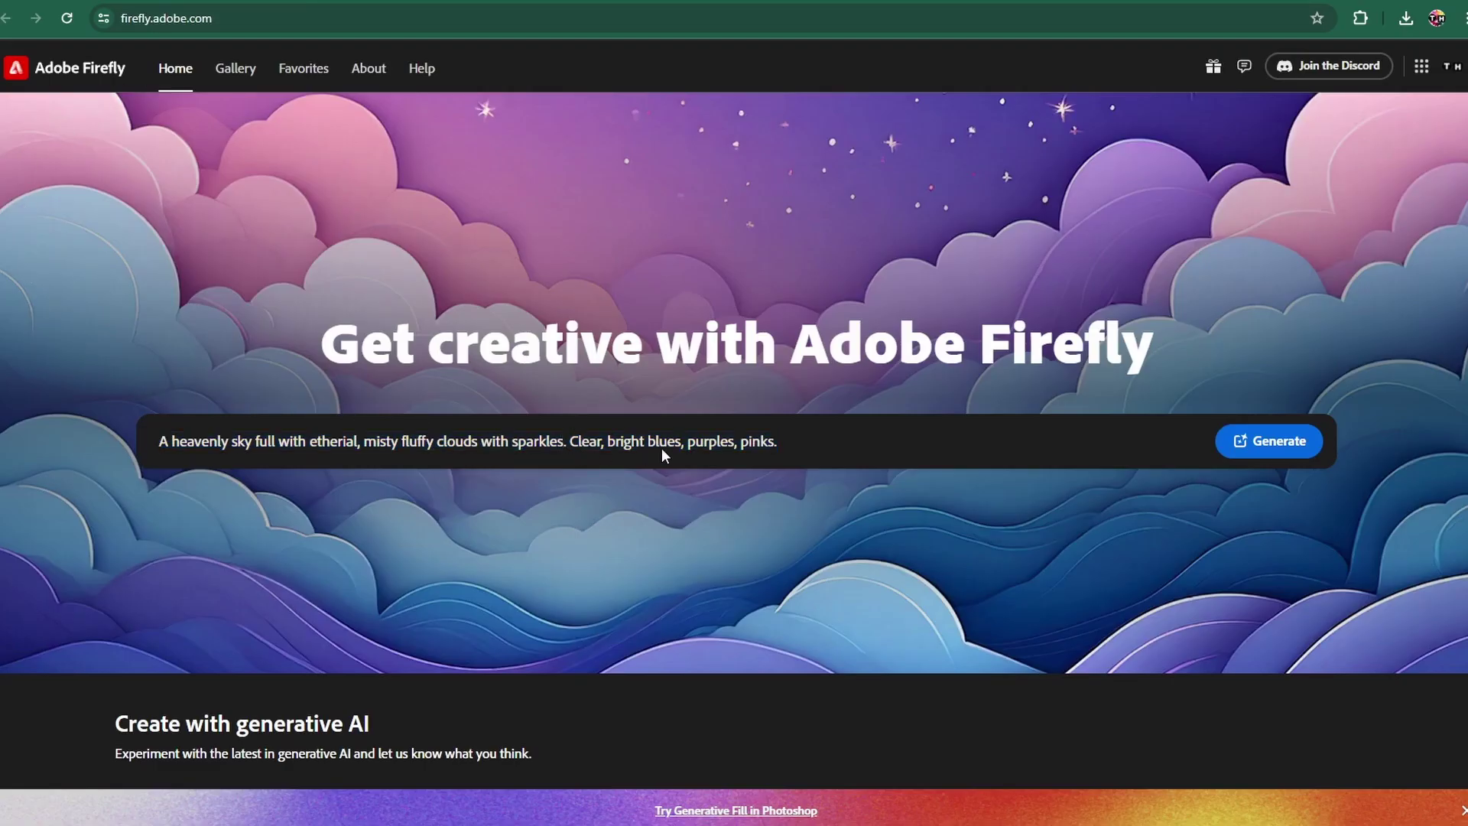
left_click(1240, 445)
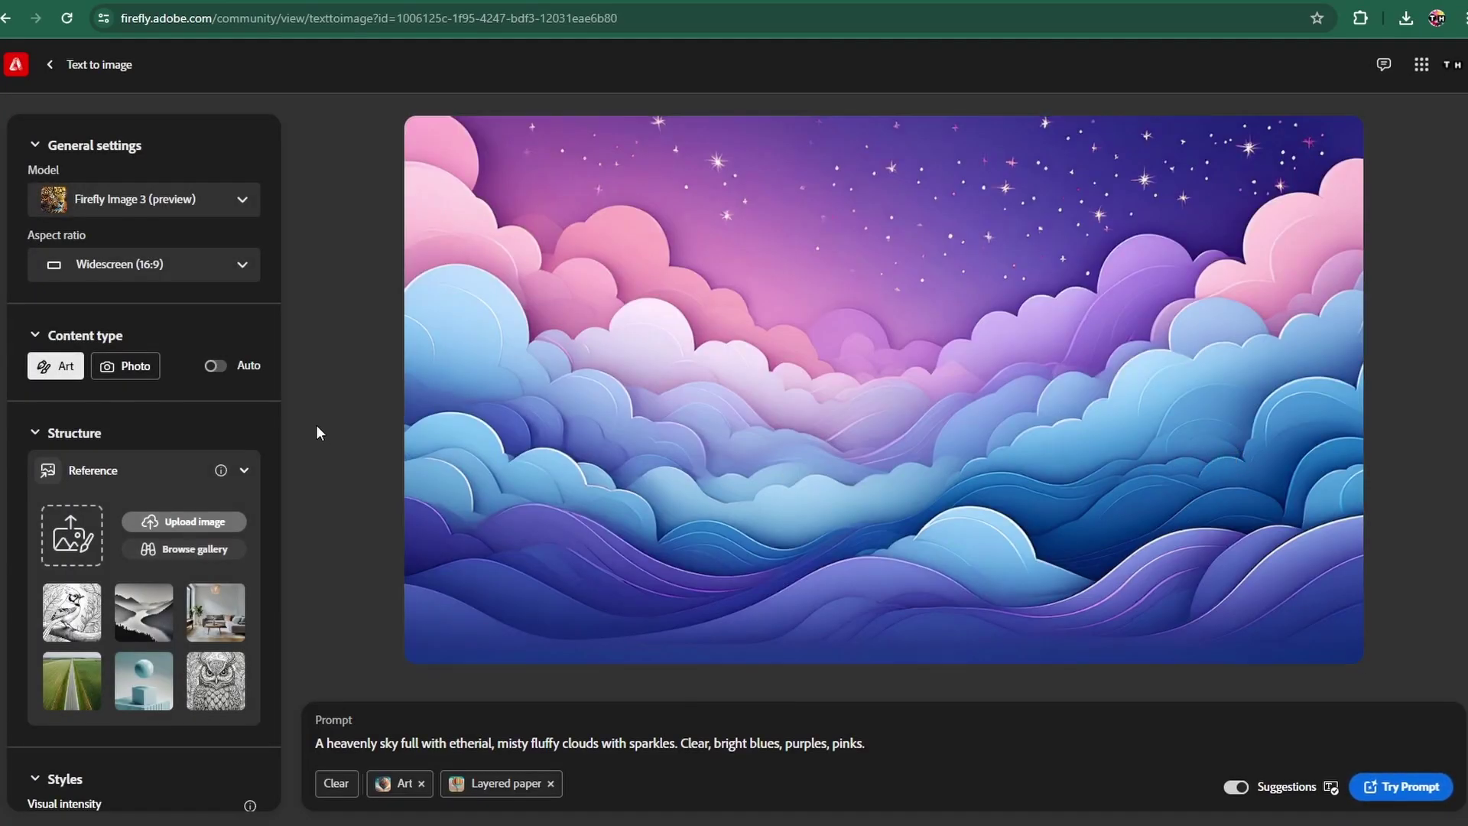
left_click(1423, 789)
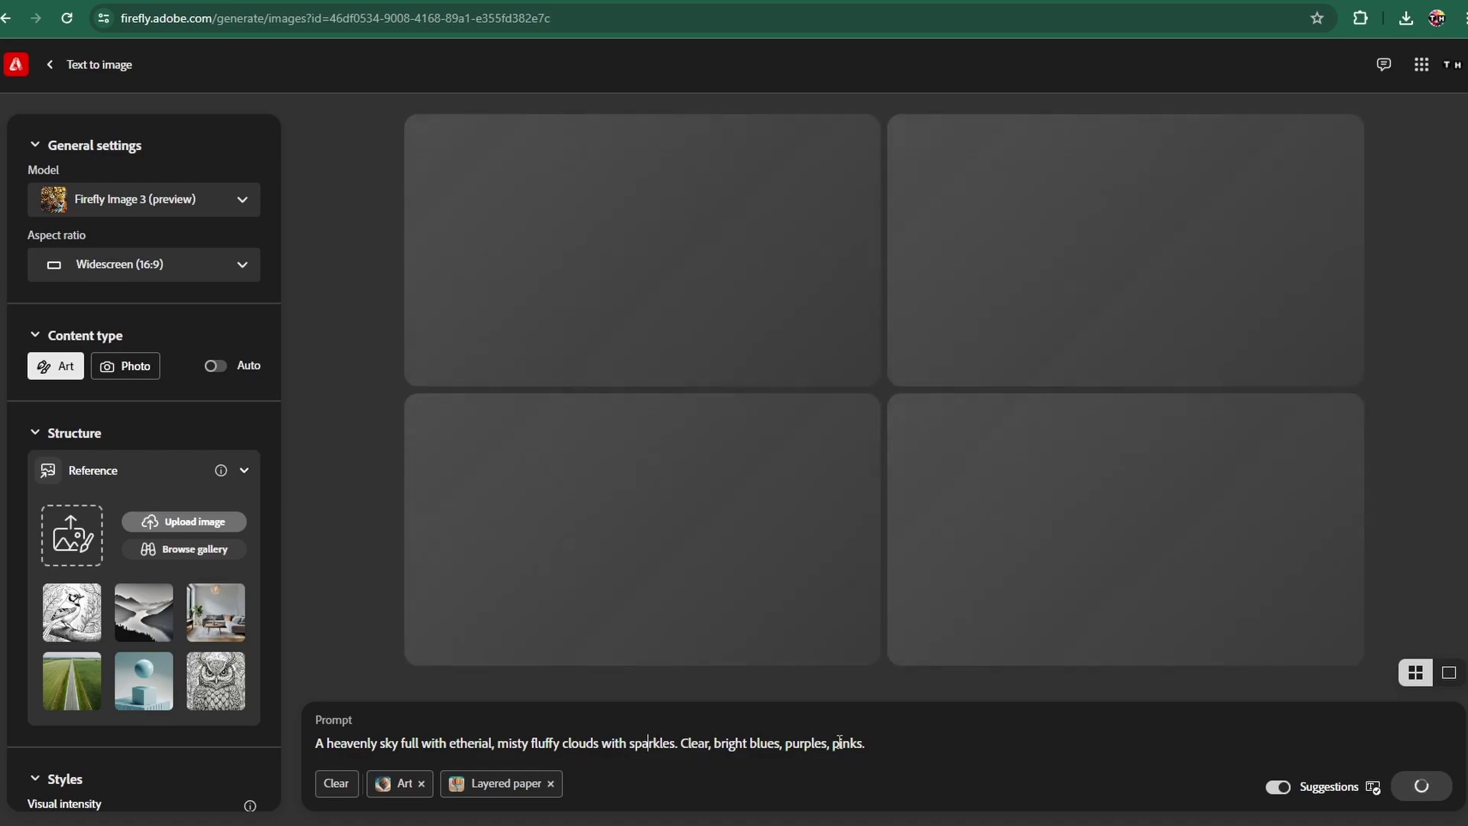
left_click_drag(867, 743, 313, 740)
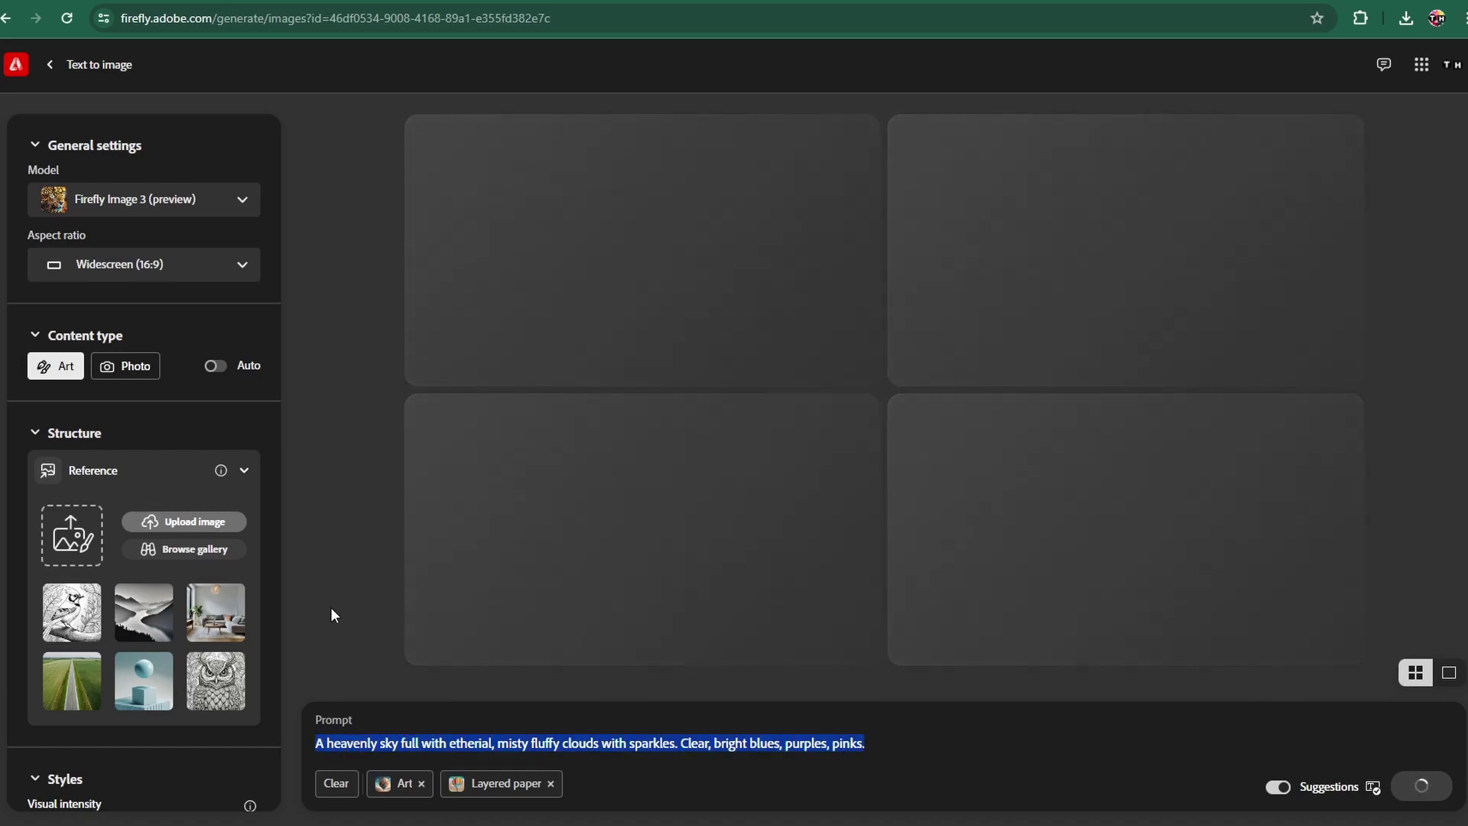
left_click(330, 606)
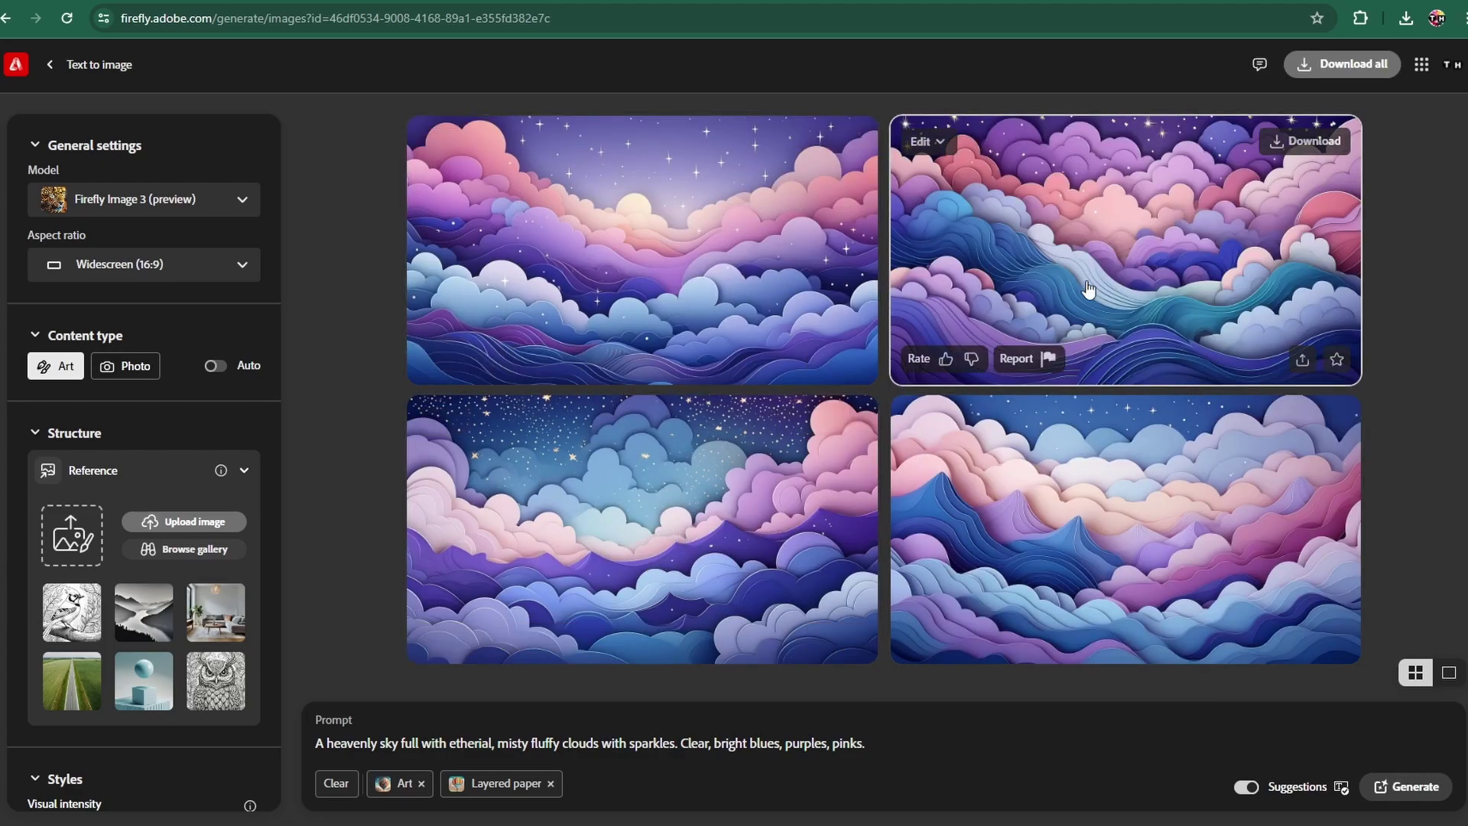
View the four generated images one at a time at larger size and return to the grid view
left_click(1454, 678)
left_click(1434, 372)
left_click(1434, 374)
left_click(1434, 375)
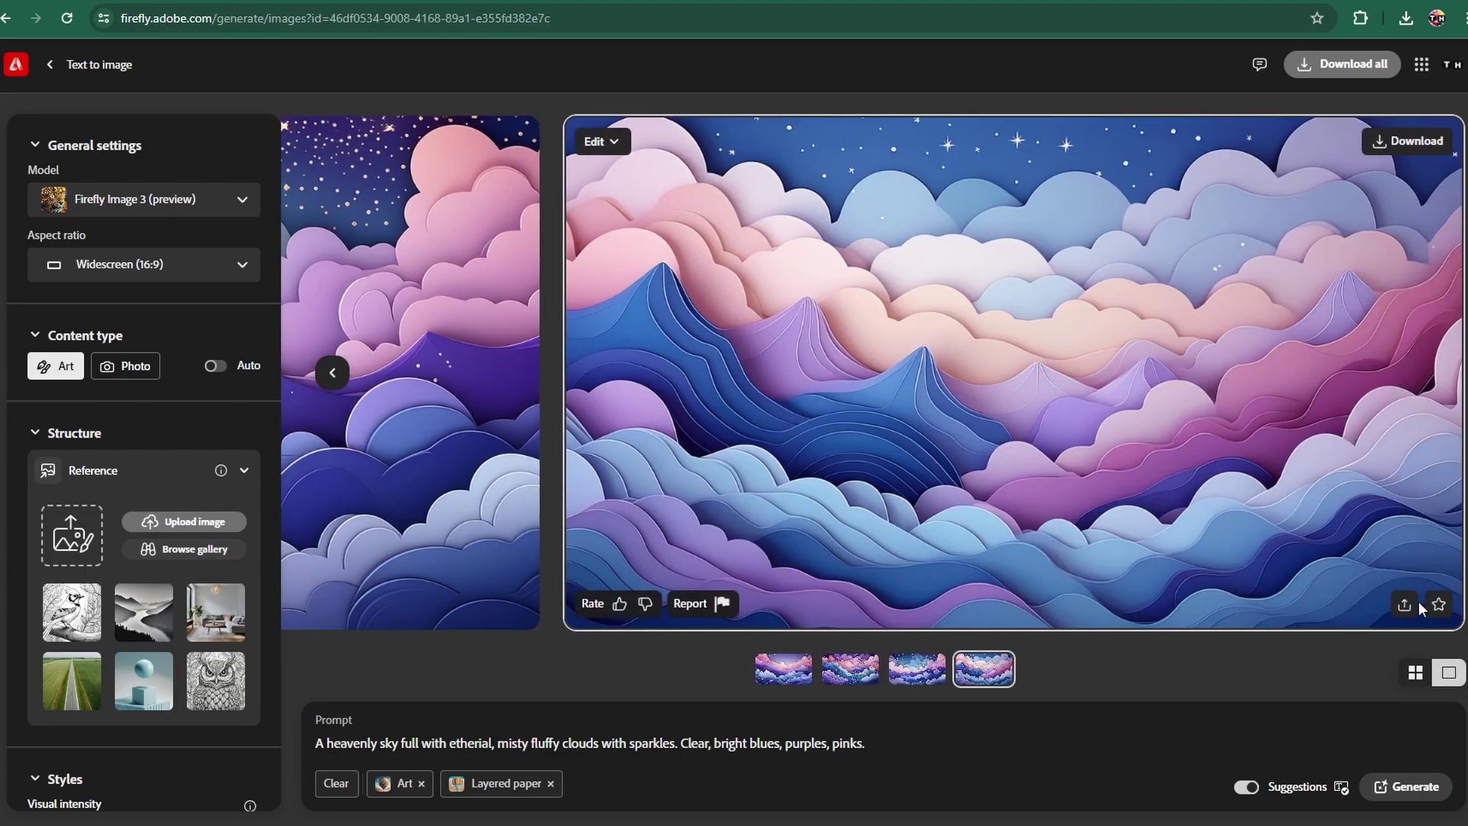
left_click(1413, 673)
Download the first generated image and dismiss the suggestions for doing more with it
mouse_move(498, 327)
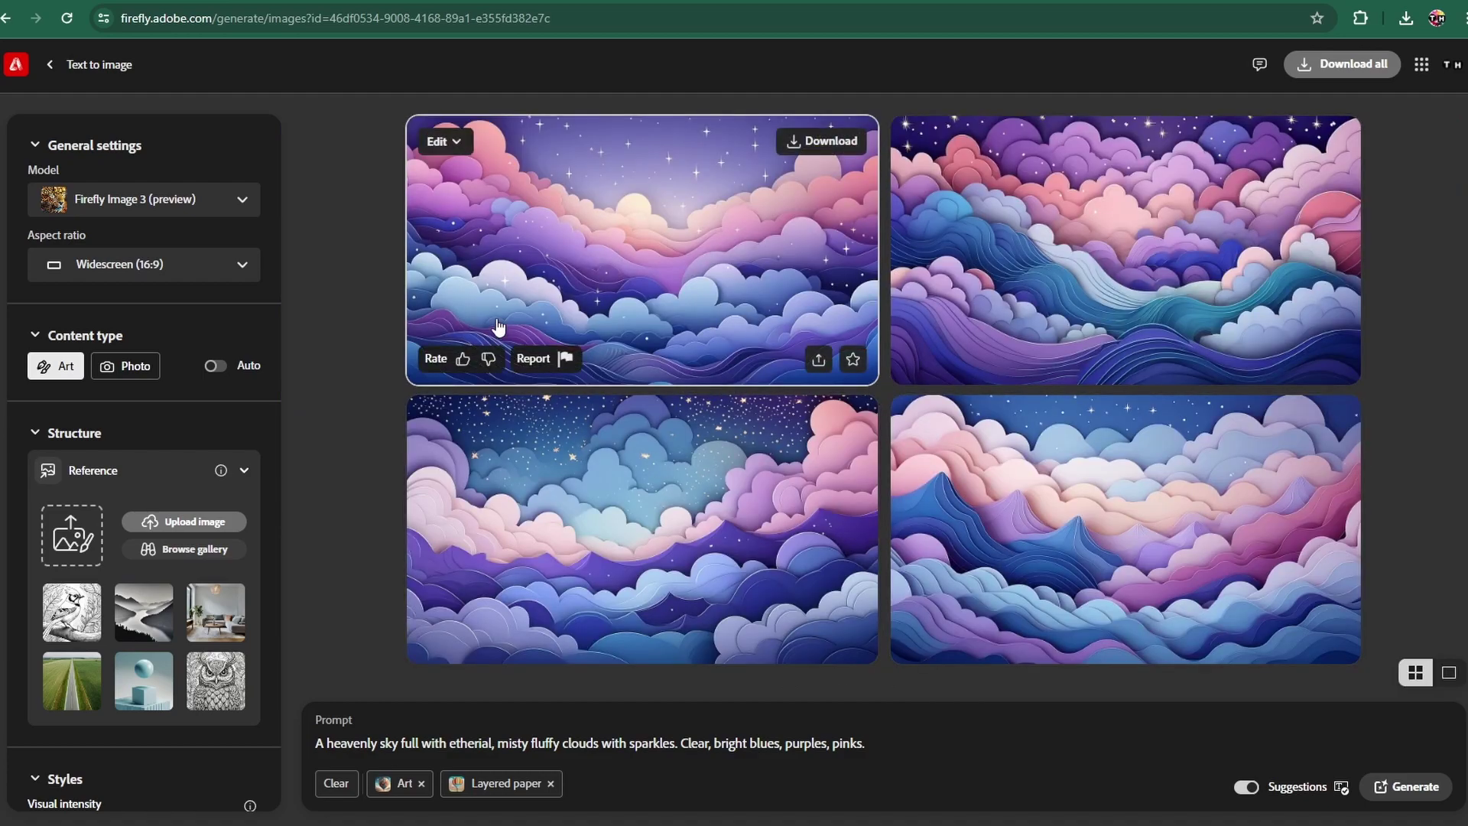
left_click(800, 144)
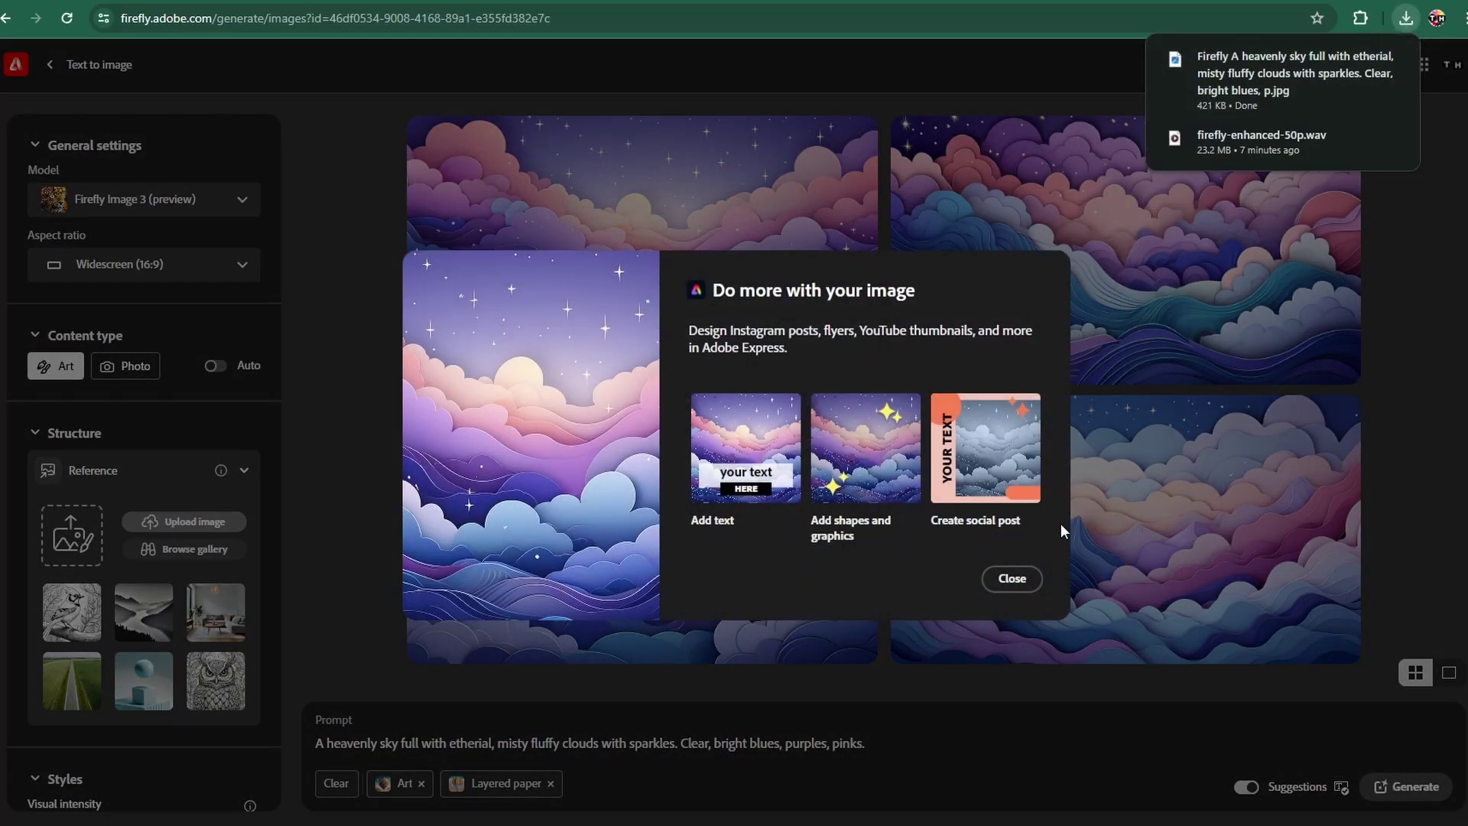
left_click(1028, 581)
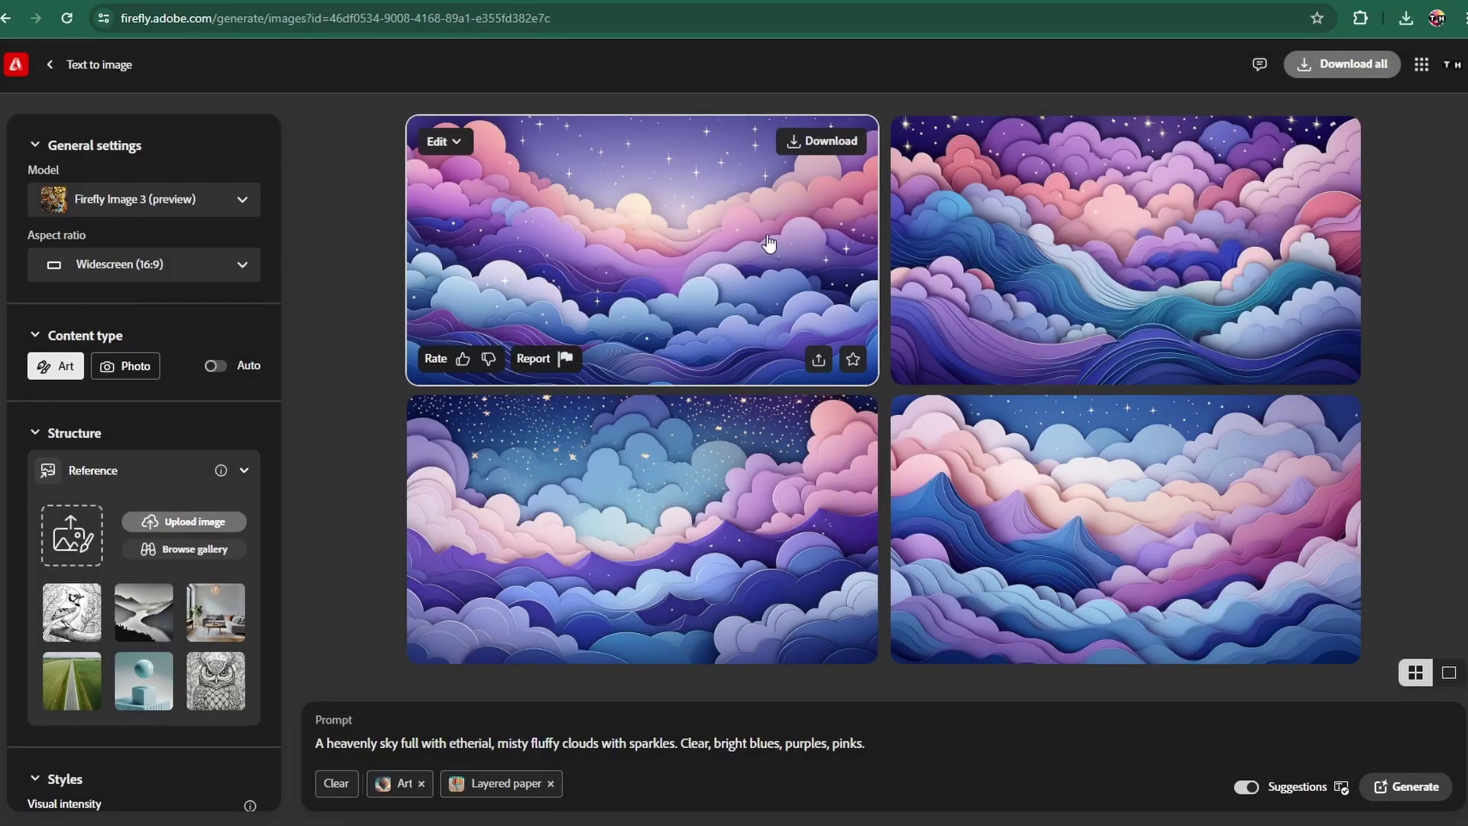
Review the first image's sharing options and open the Favorites page from the Firefly home page
left_click(818, 360)
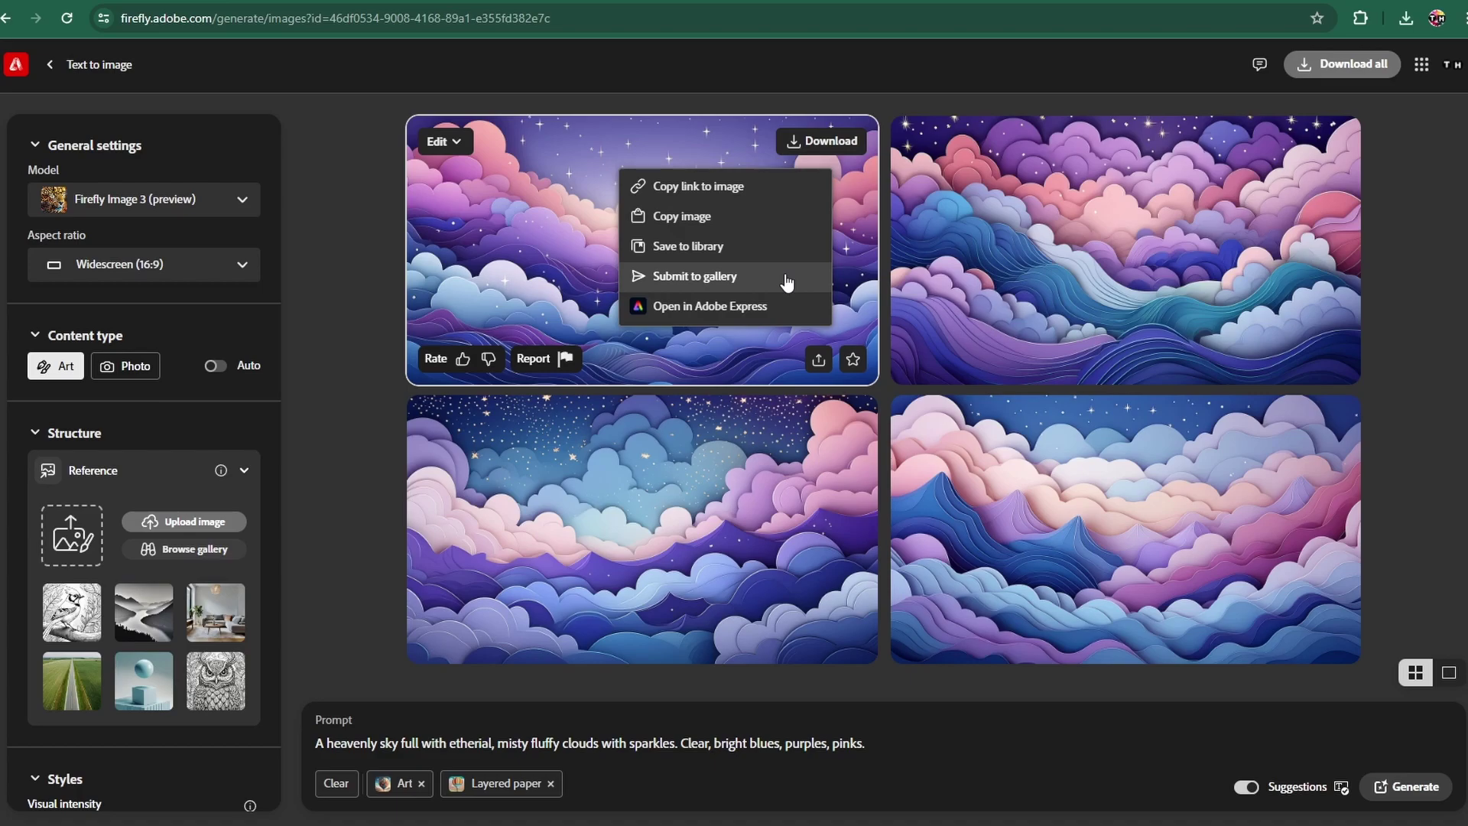
left_click(347, 292)
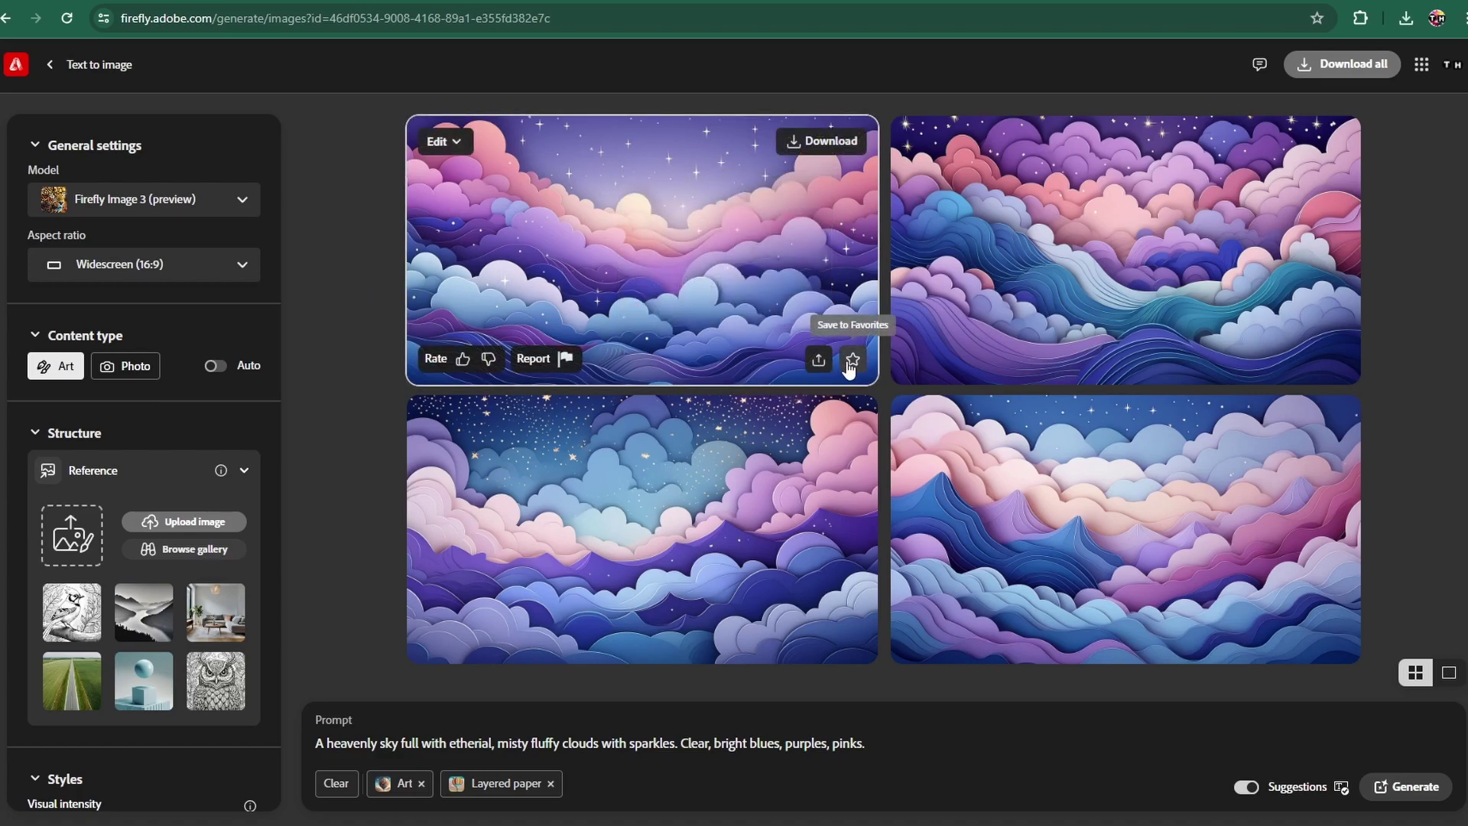
left_click(14, 67)
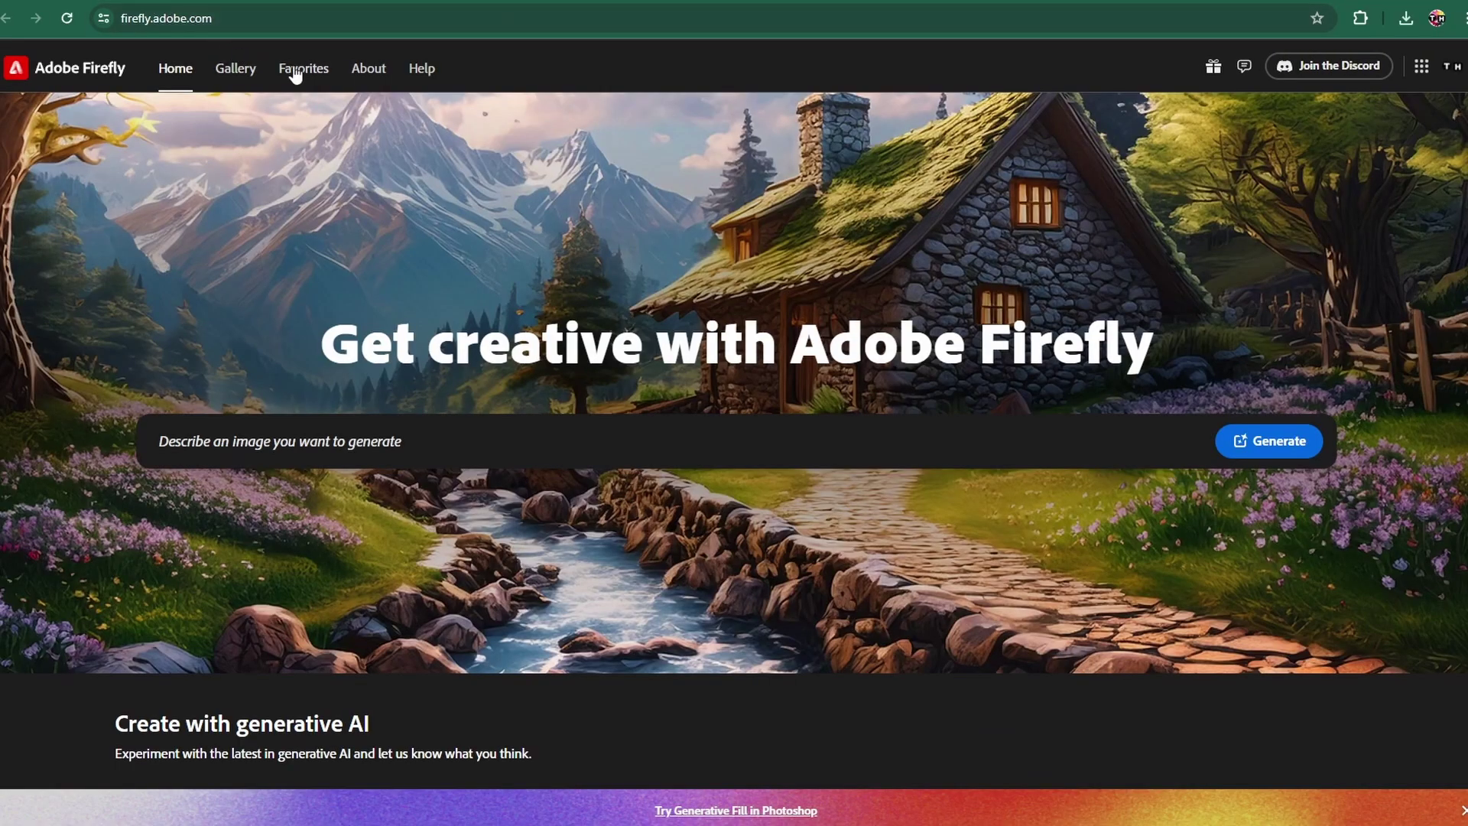
left_click(296, 73)
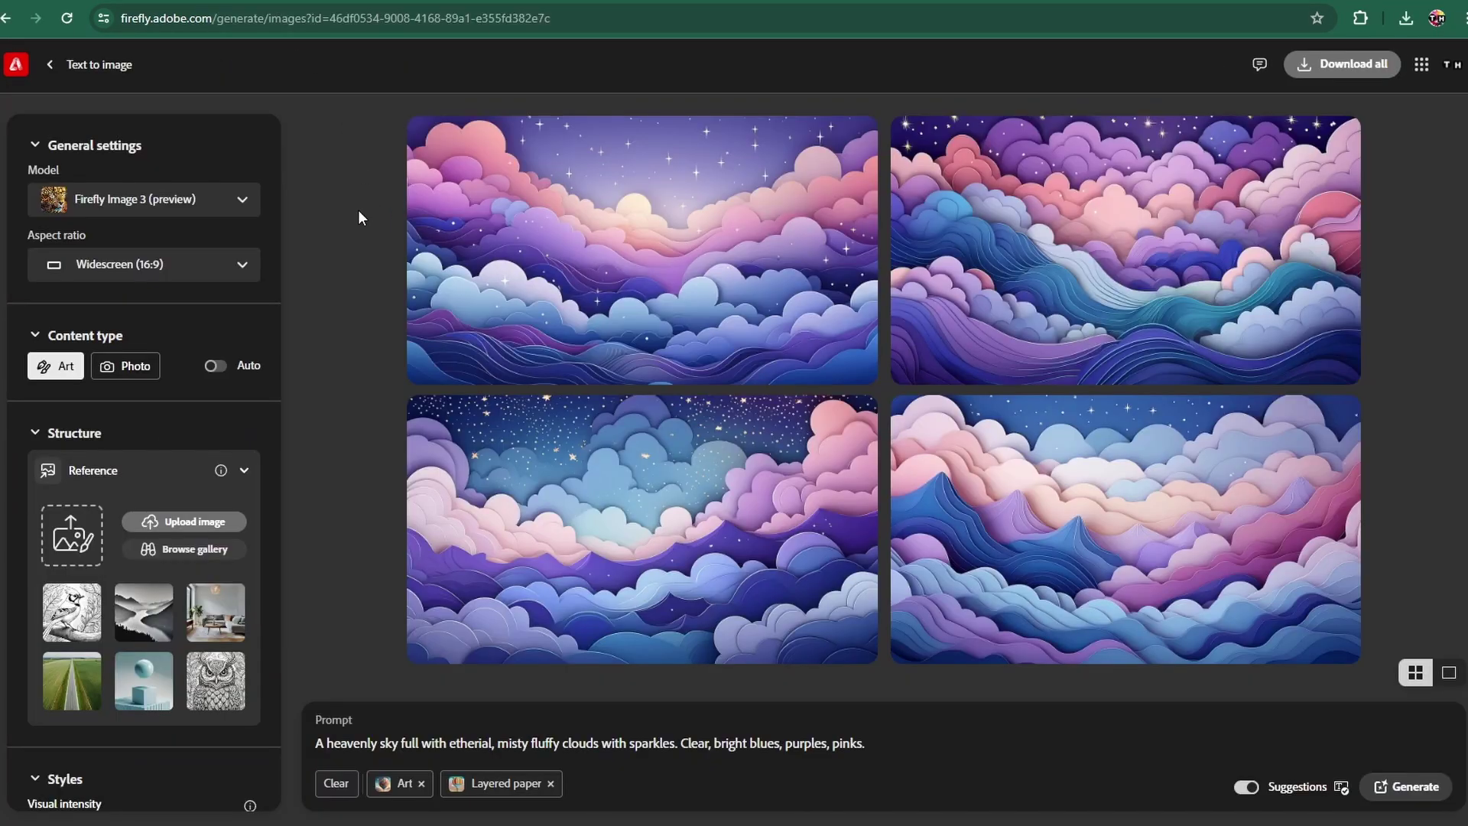
Try the Square (1:1) aspect ratio and settle on Landscape (4:3)
left_click(235, 263)
left_click(128, 398)
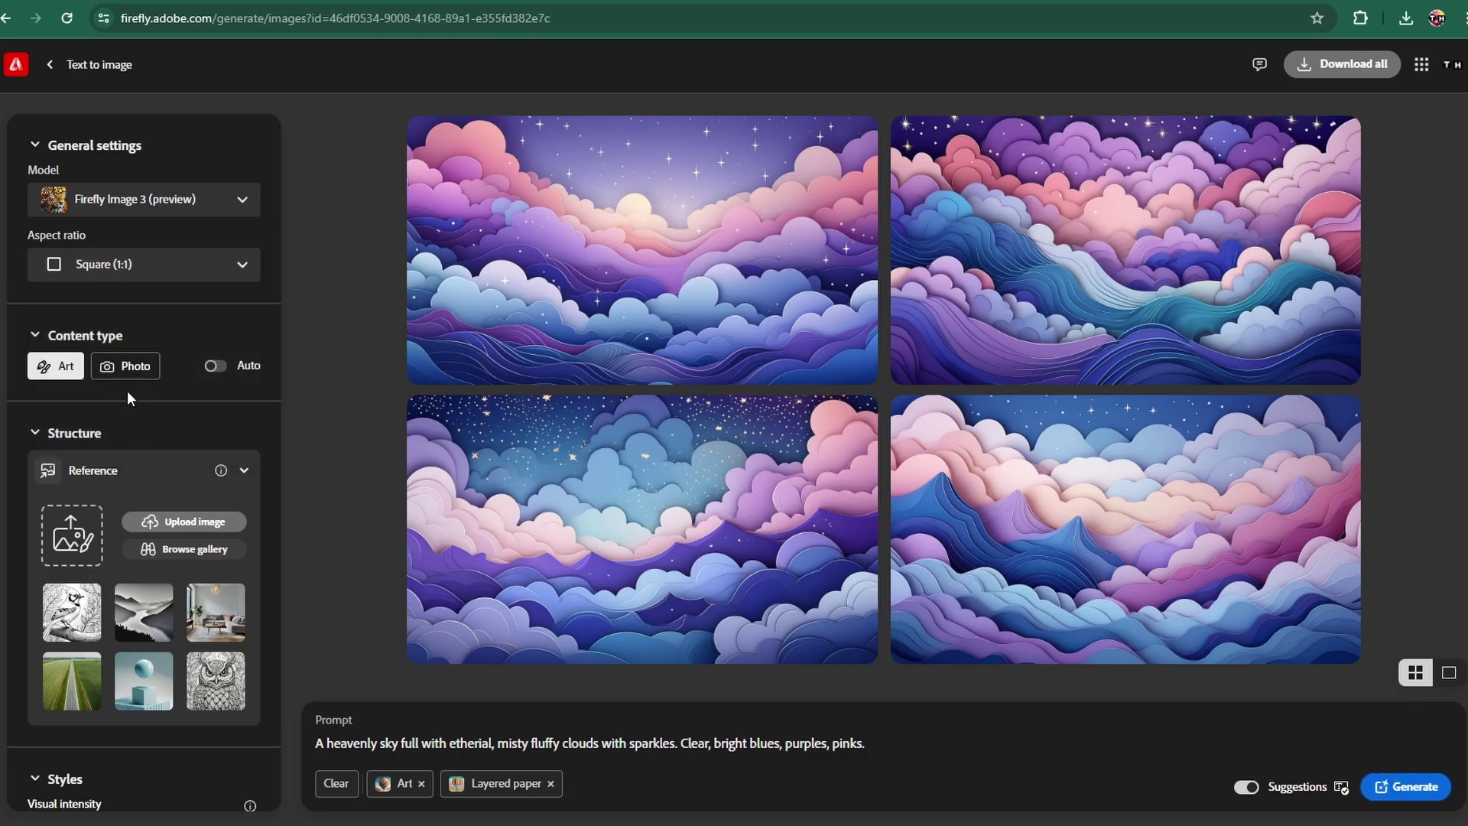
left_click(245, 270)
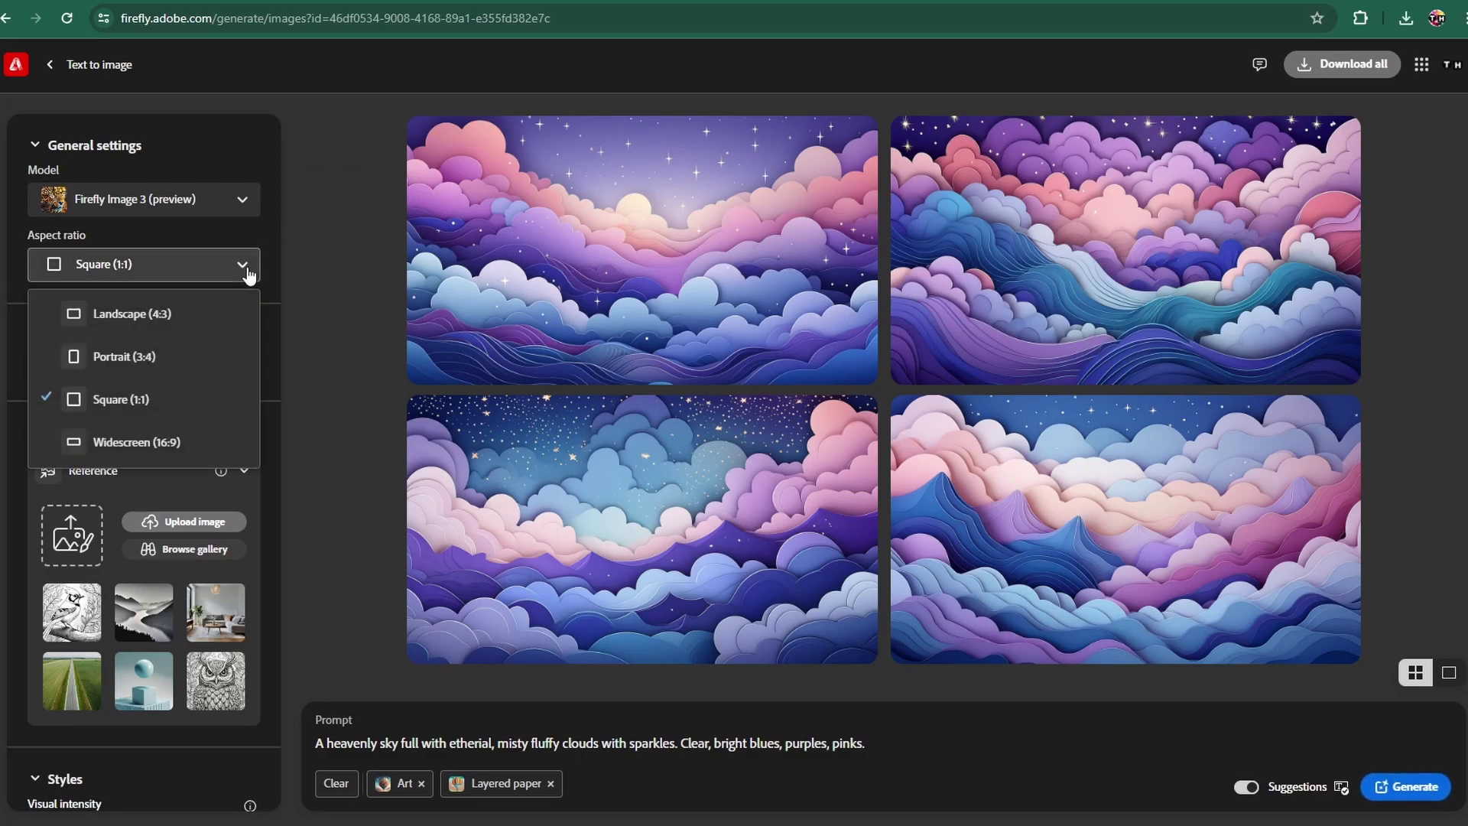
left_click(163, 315)
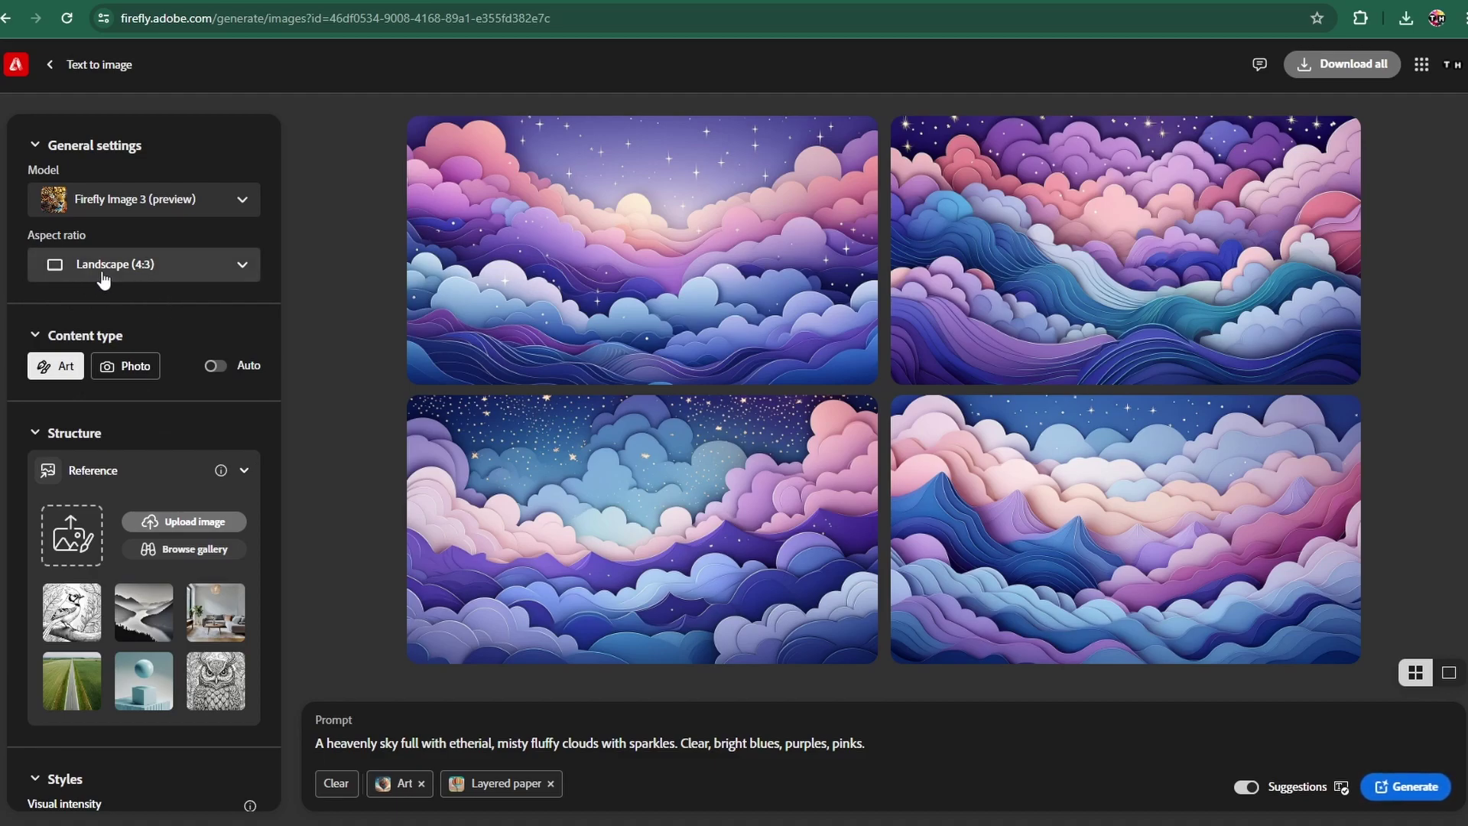
Change the content type to Photo
mouse_move(785, 656)
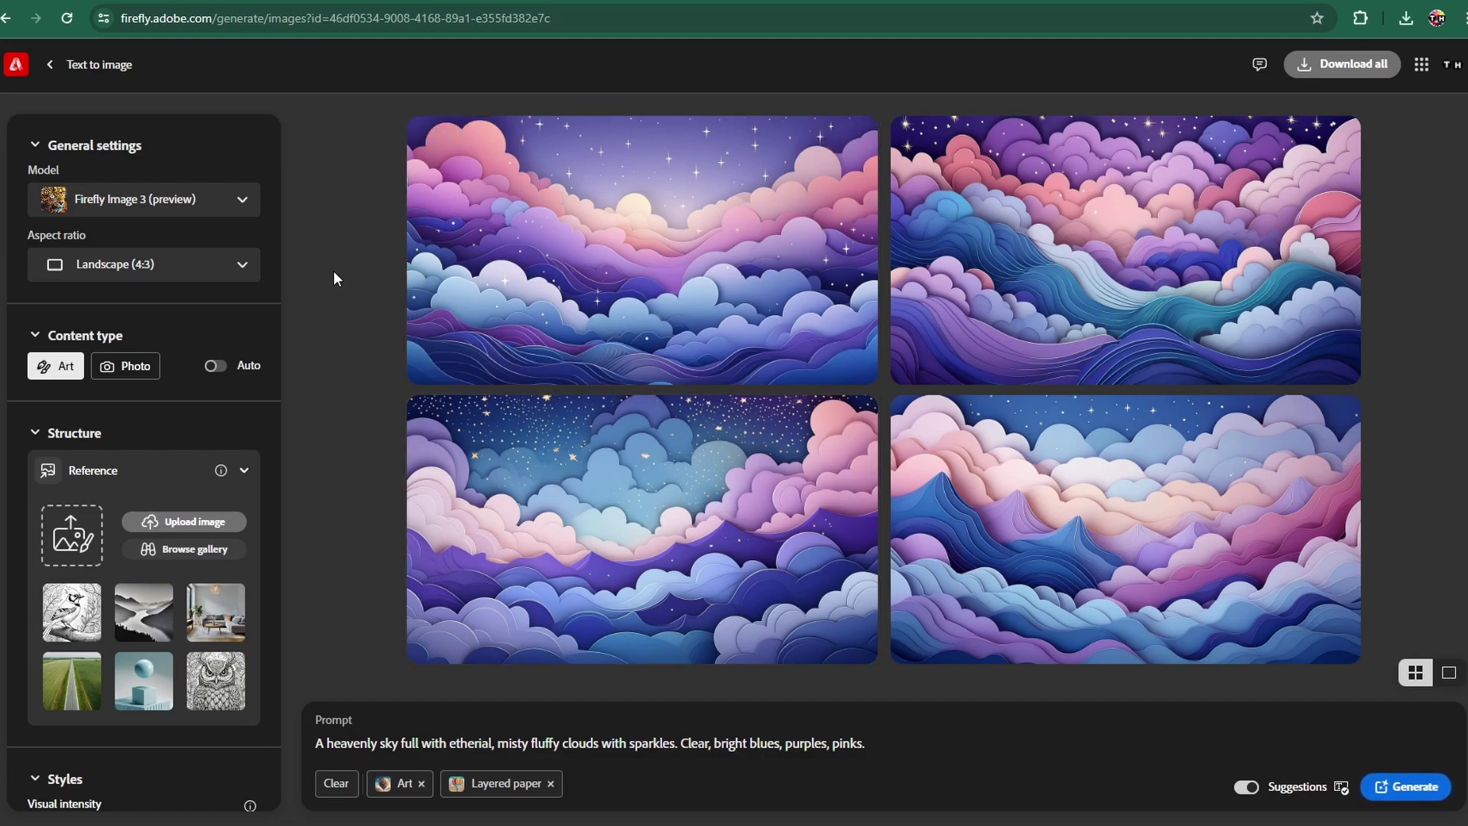
scroll(260, 308, "down", 3)
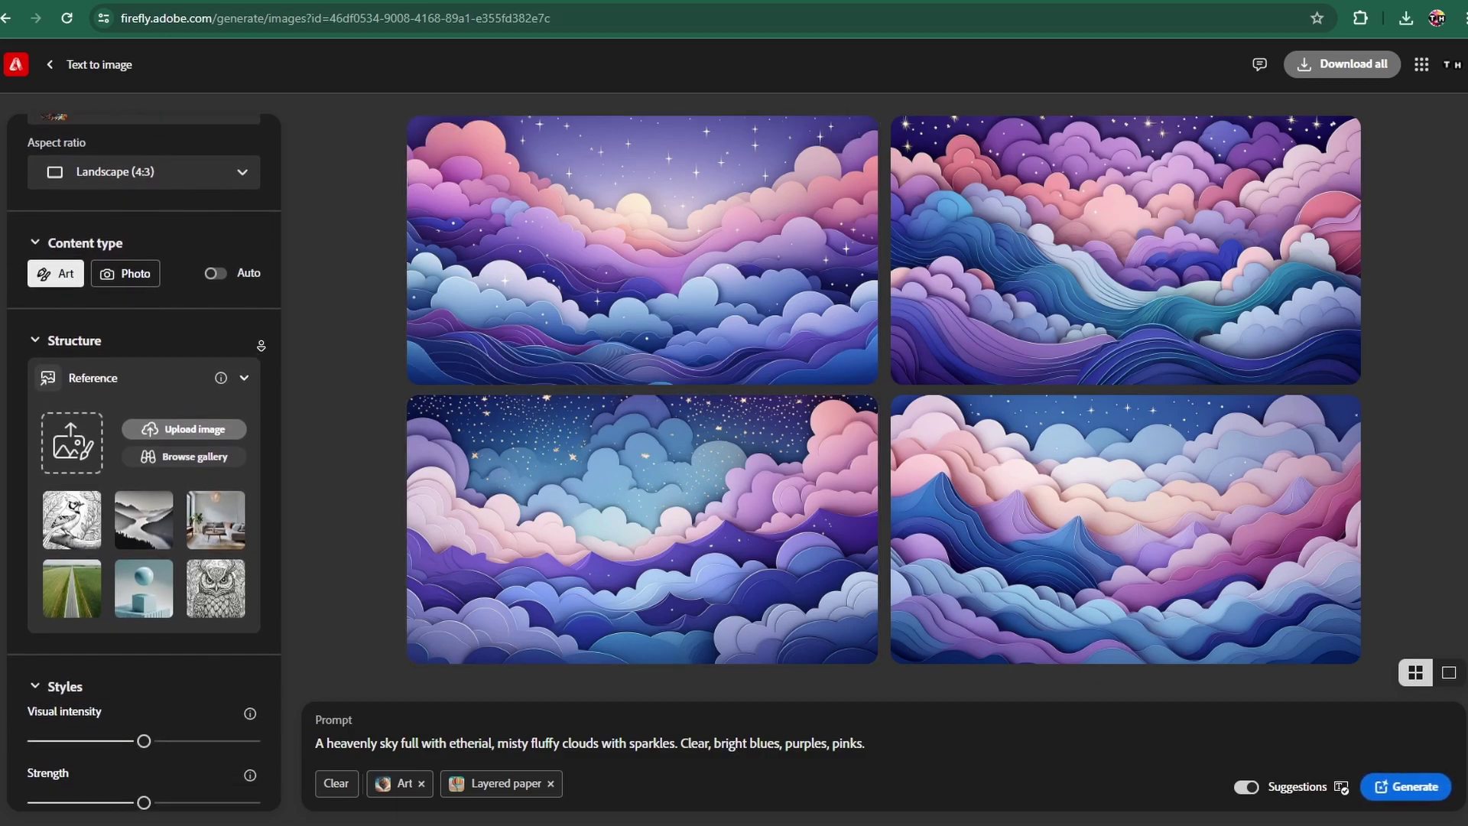
left_click(133, 195)
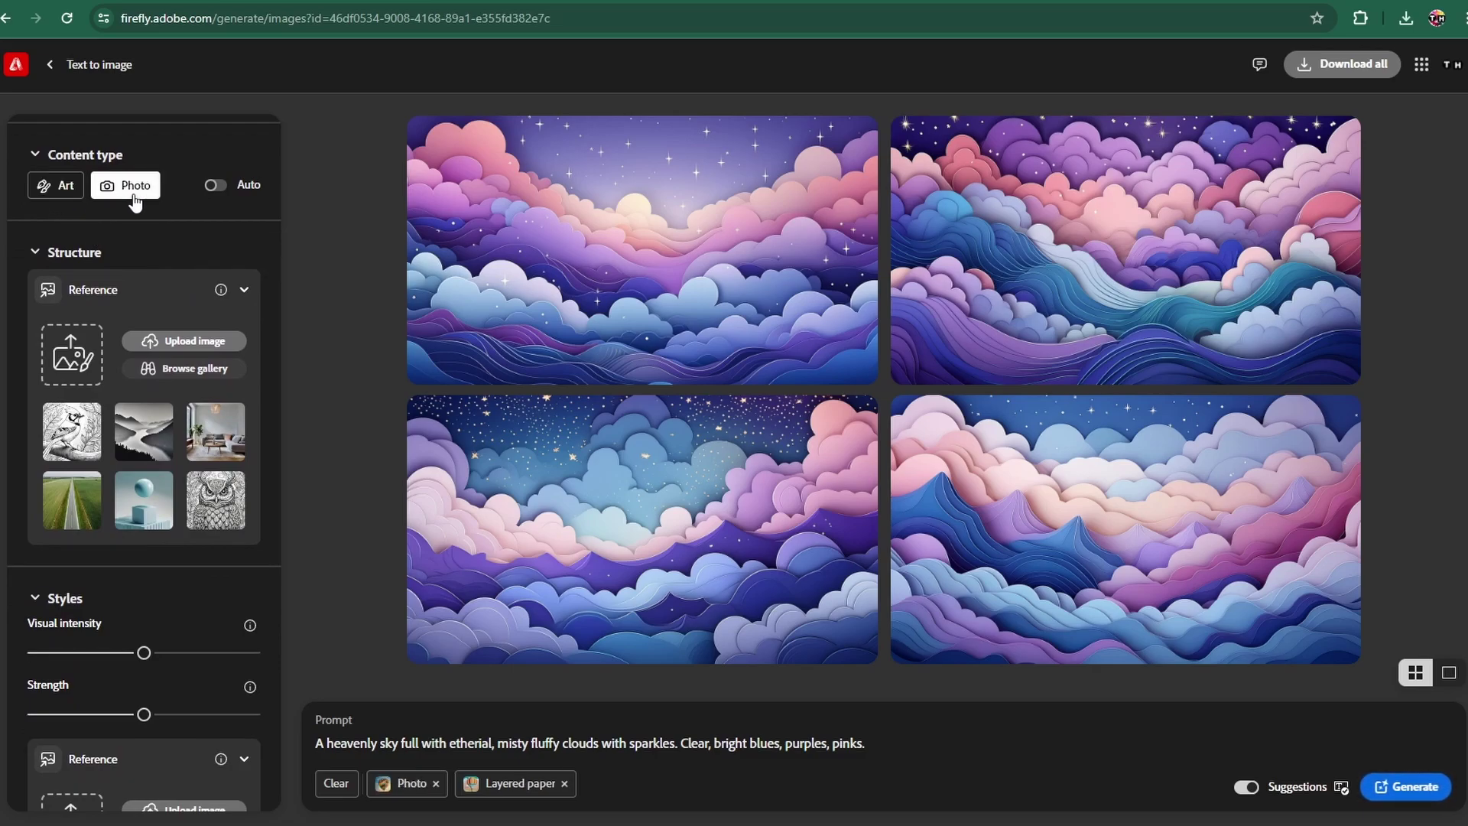
Raise the visual intensity to its maximum and upload the mountain landscape photo as the style reference
scroll(112, 416, "down", 3)
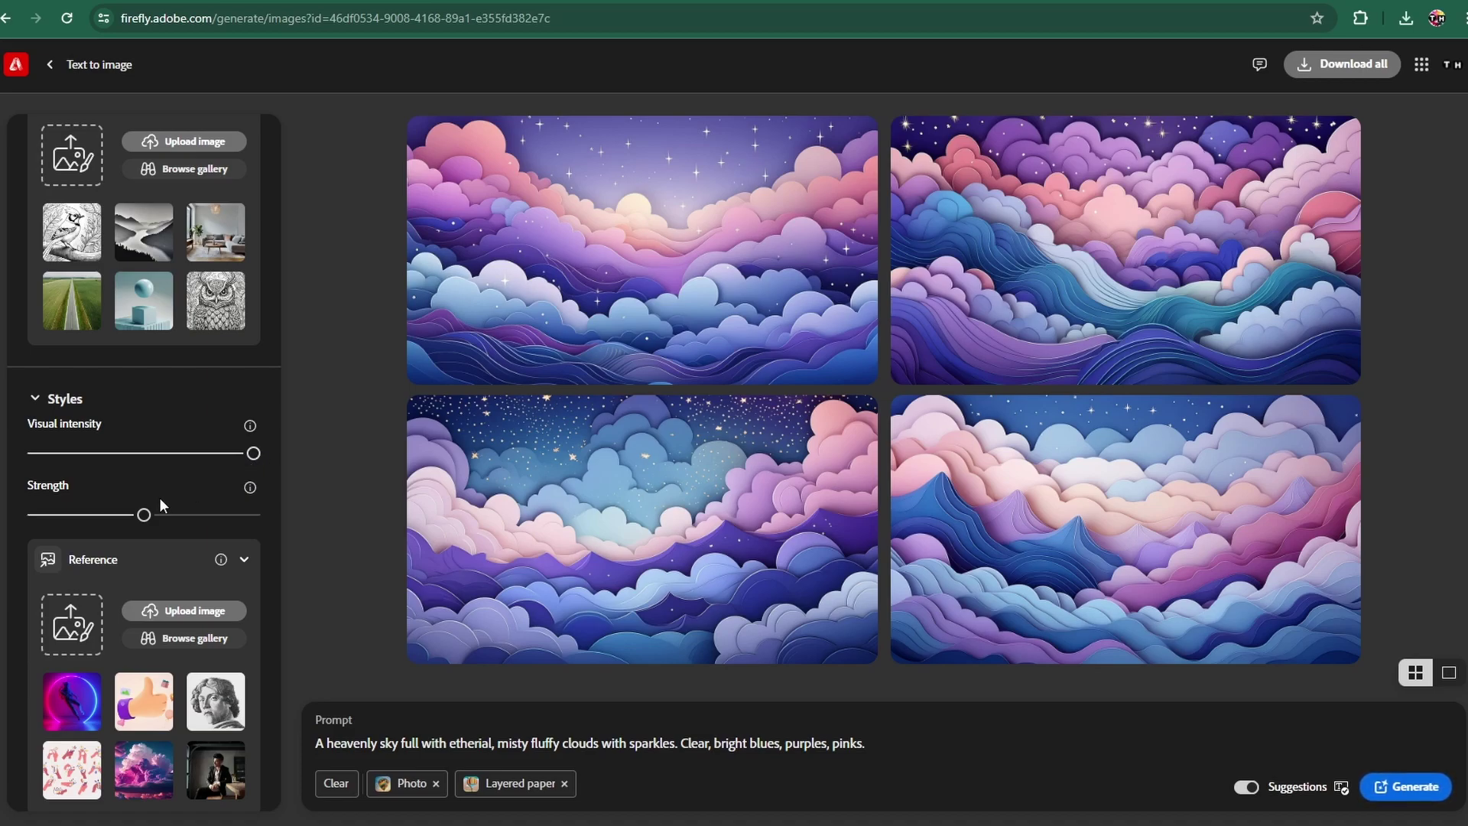
scroll(172, 452, "down", 3)
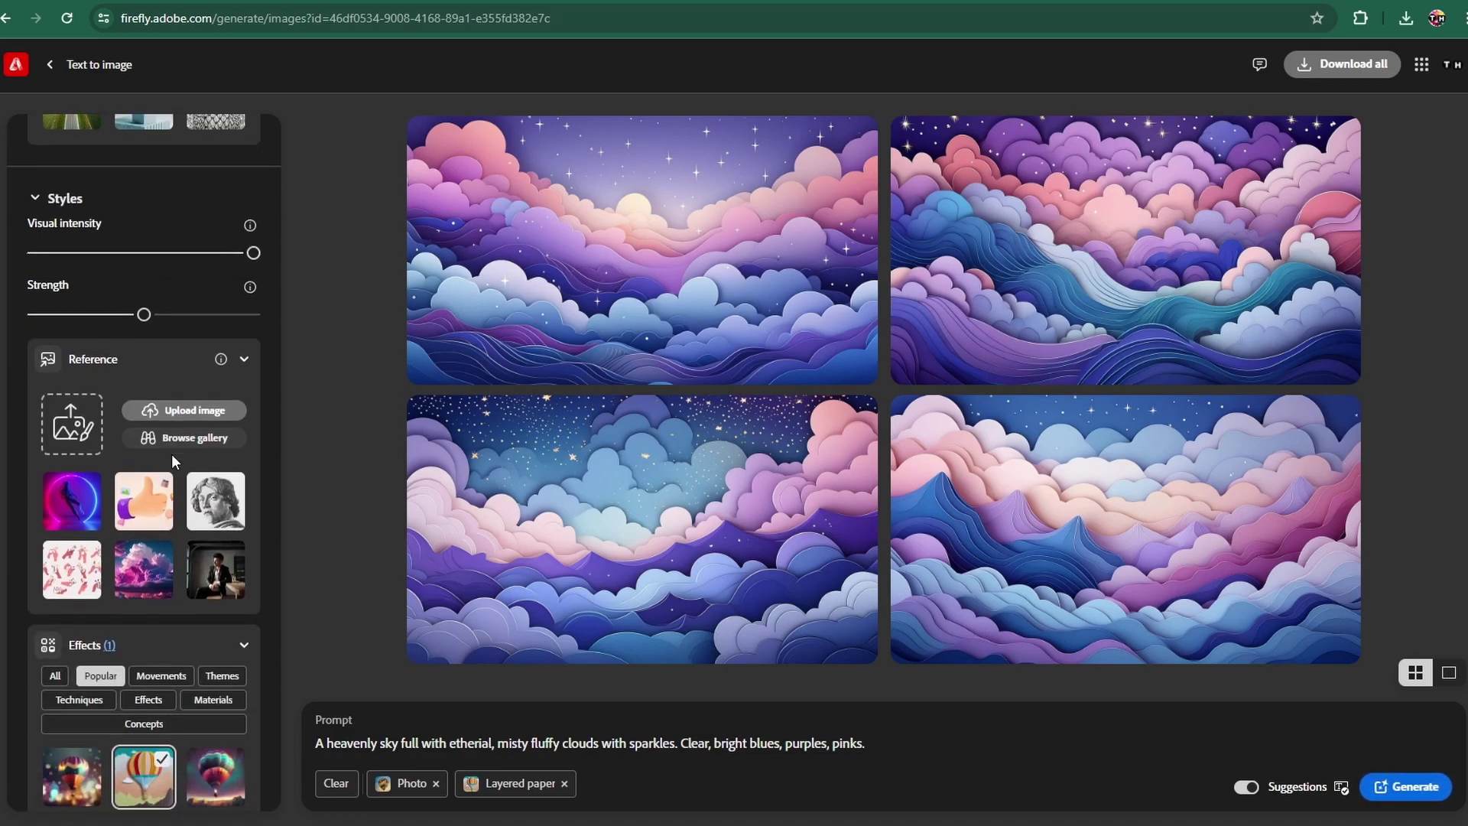
left_click(62, 408)
left_click(871, 505)
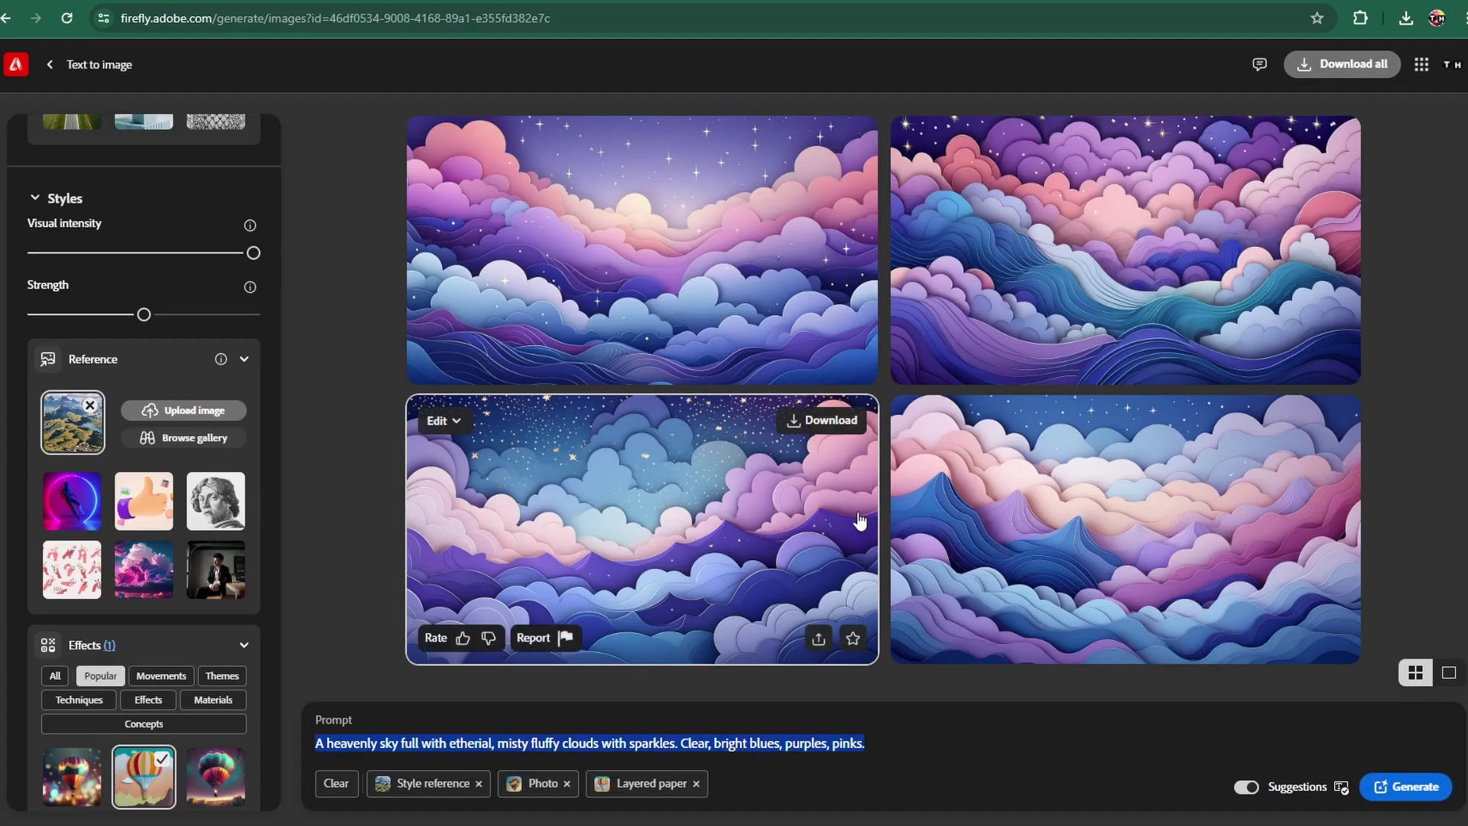
left_click(71, 434)
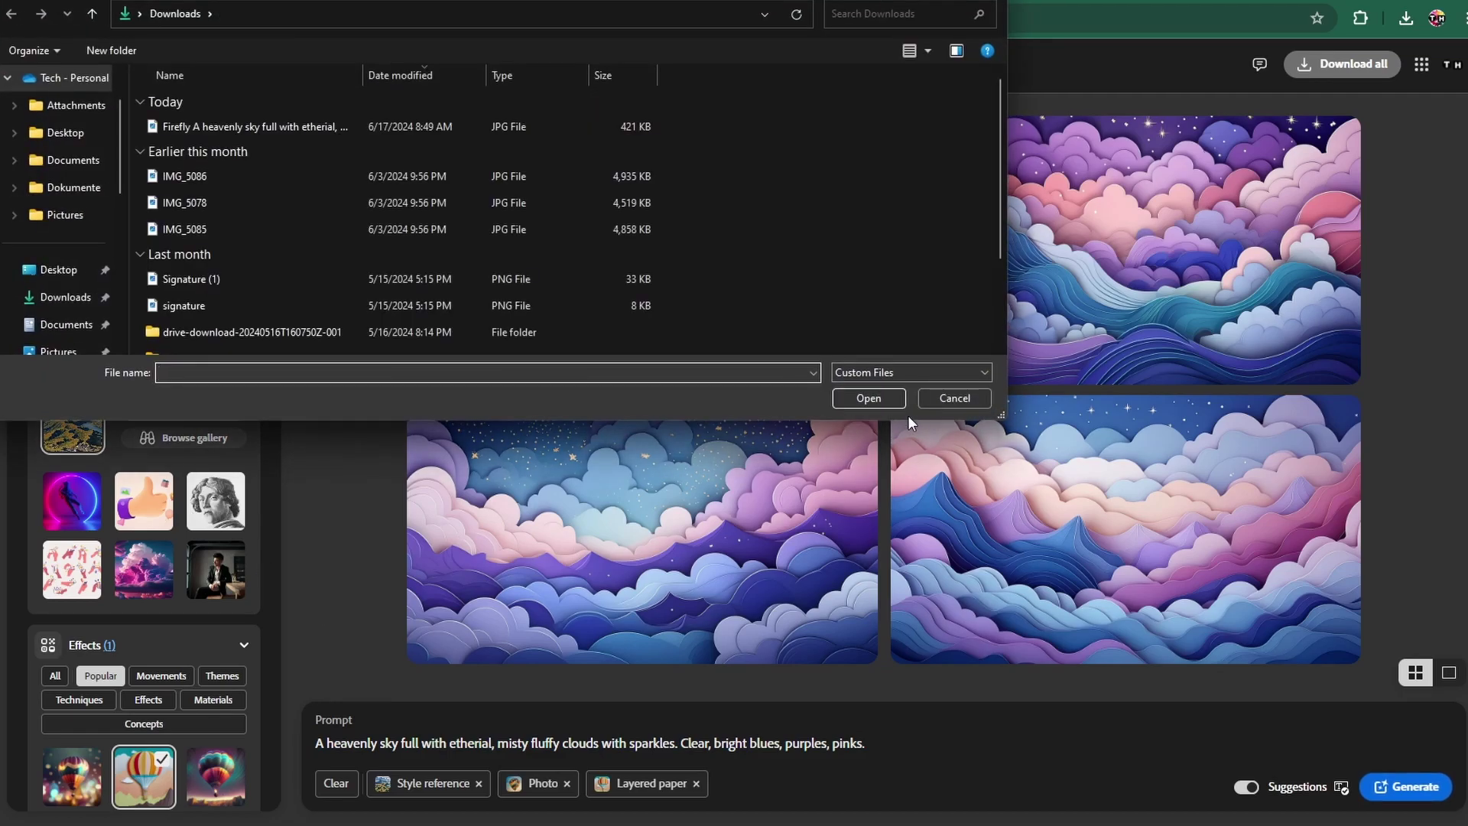
left_click(954, 398)
mouse_move(382, 791)
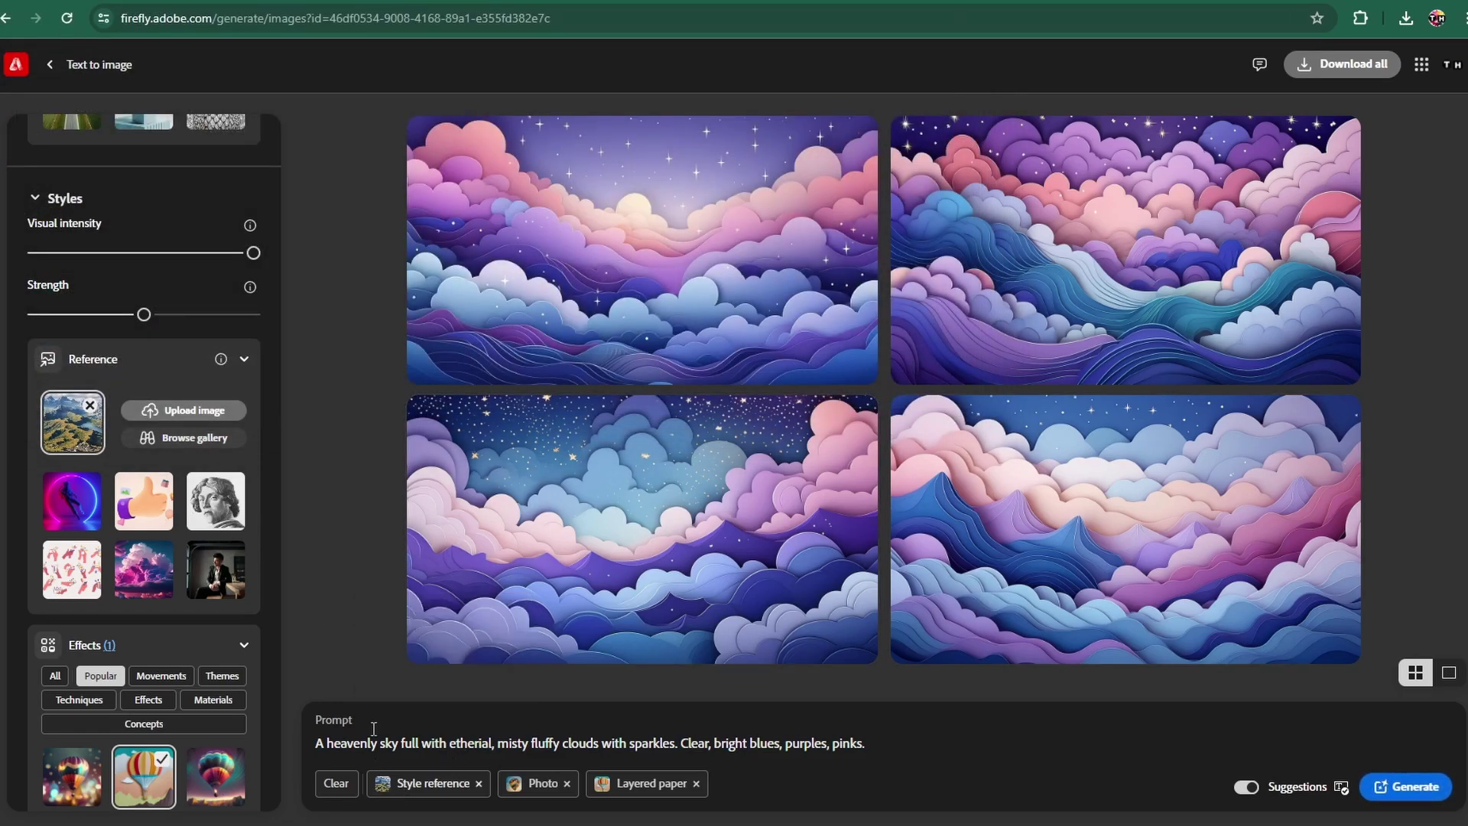
Add the Art nouveau movement effect and generate images similar to the first cloud image
scroll(253, 495, "down", 3)
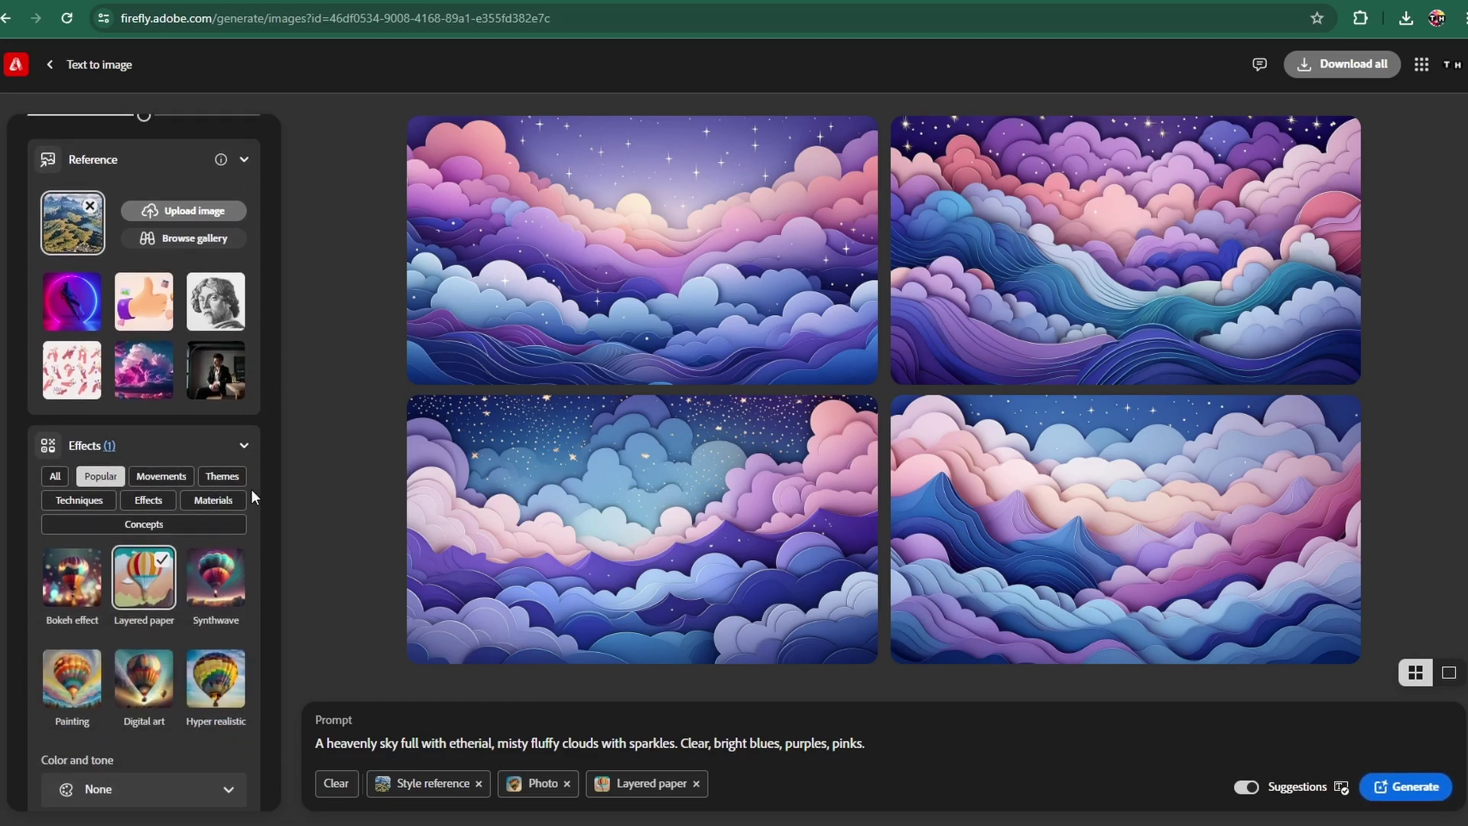
left_click(161, 477)
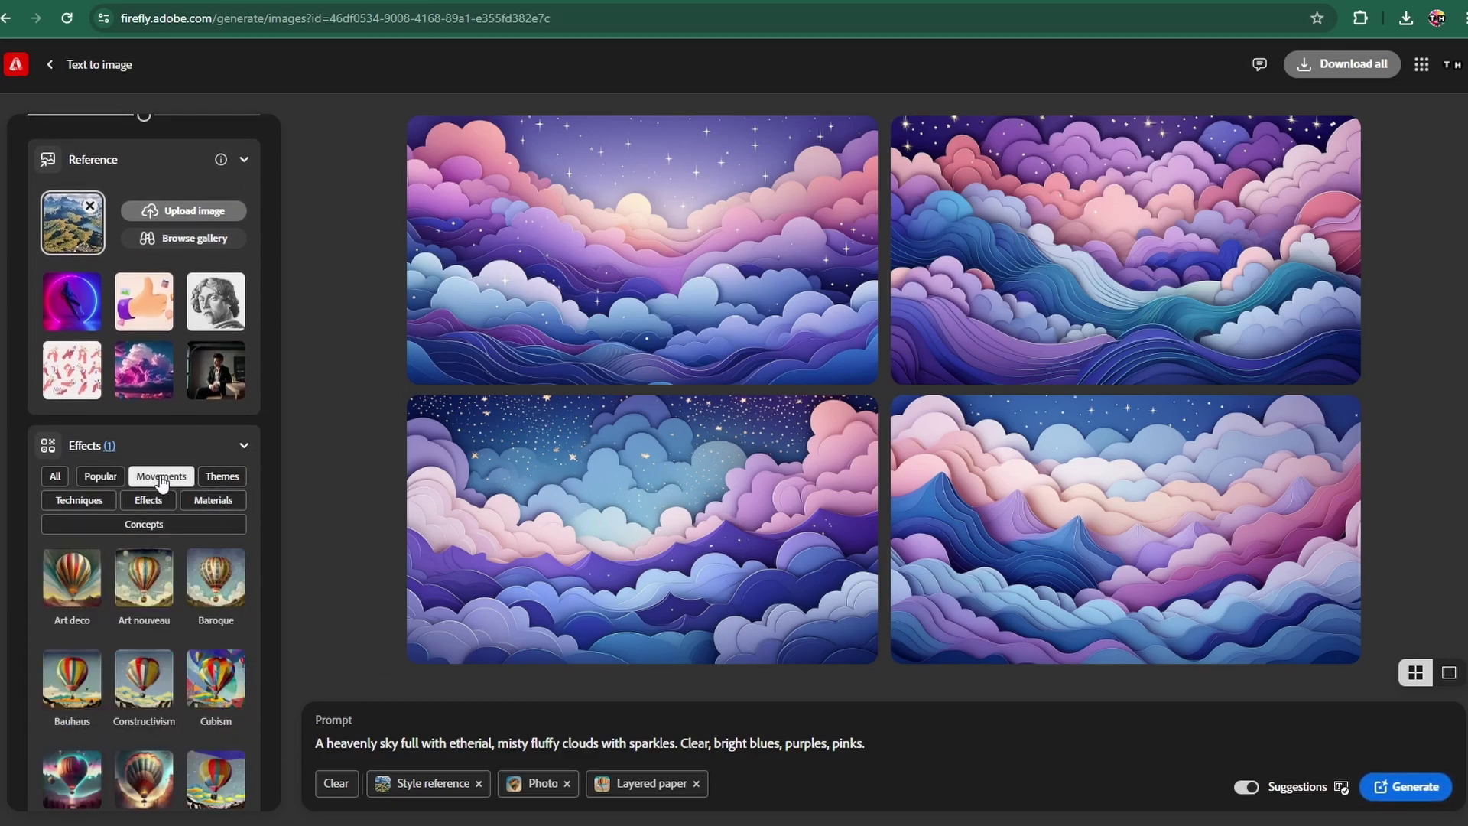
left_click(144, 577)
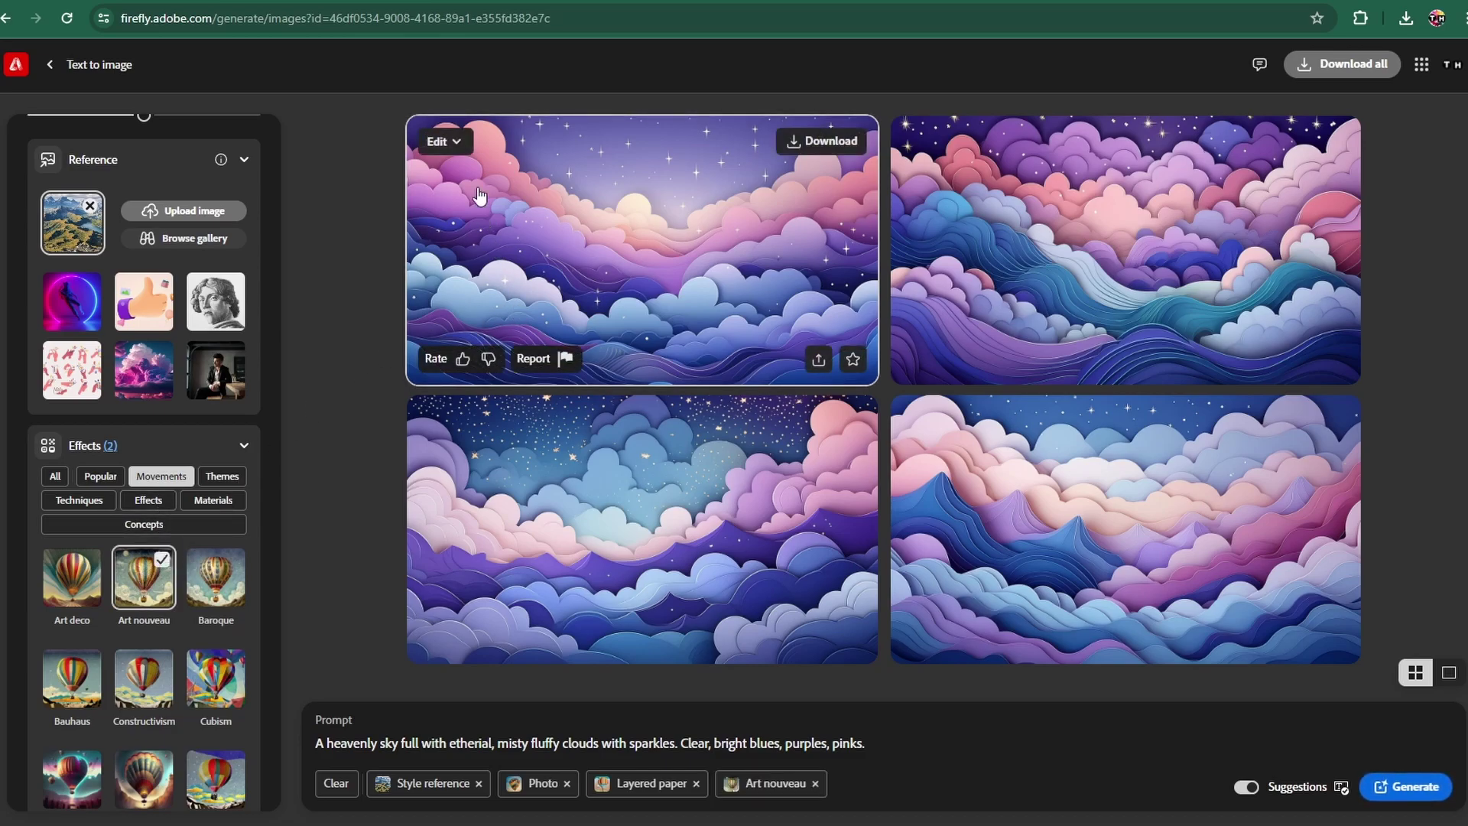
left_click(463, 143)
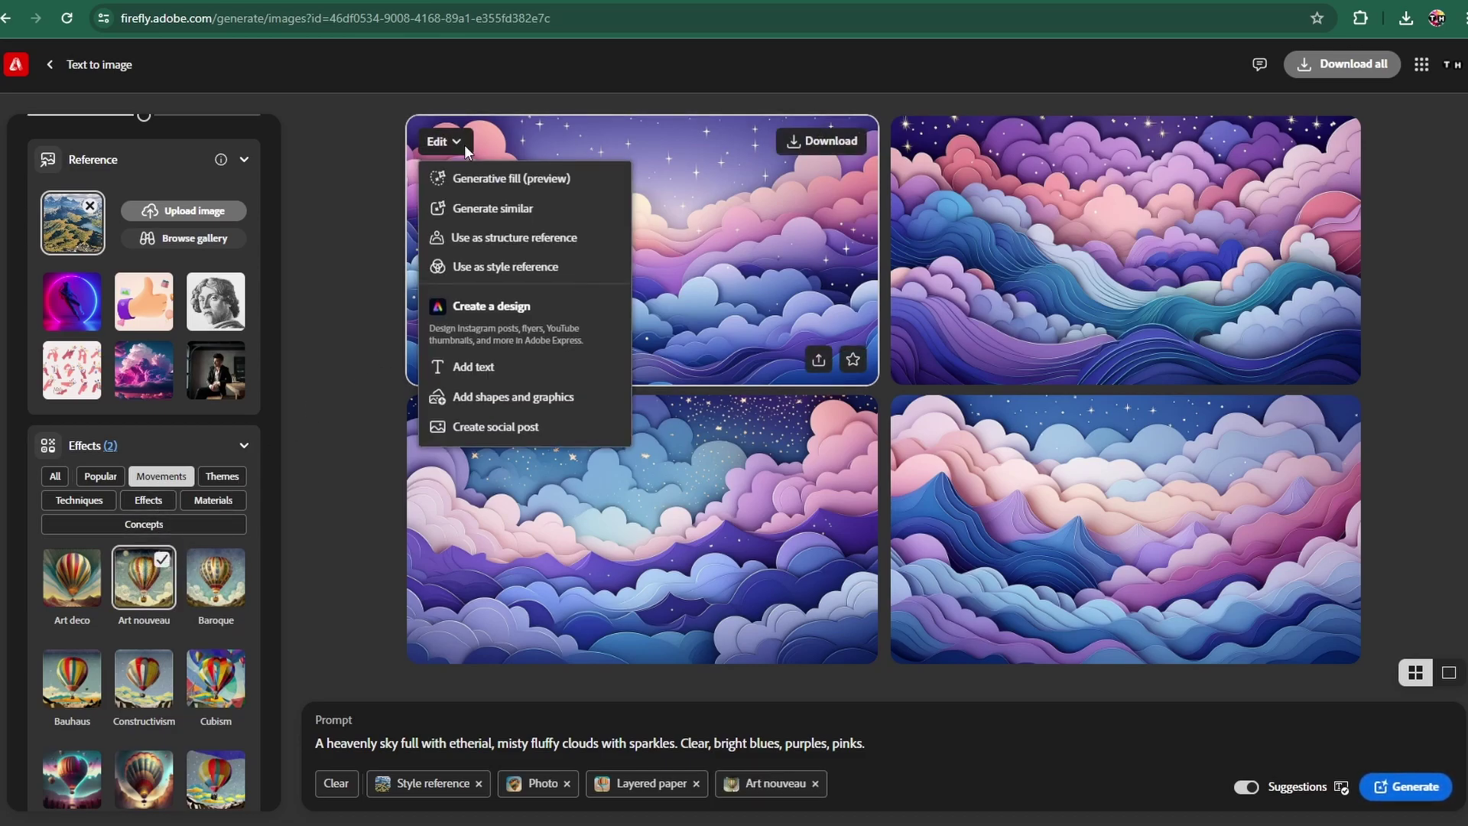
left_click(590, 216)
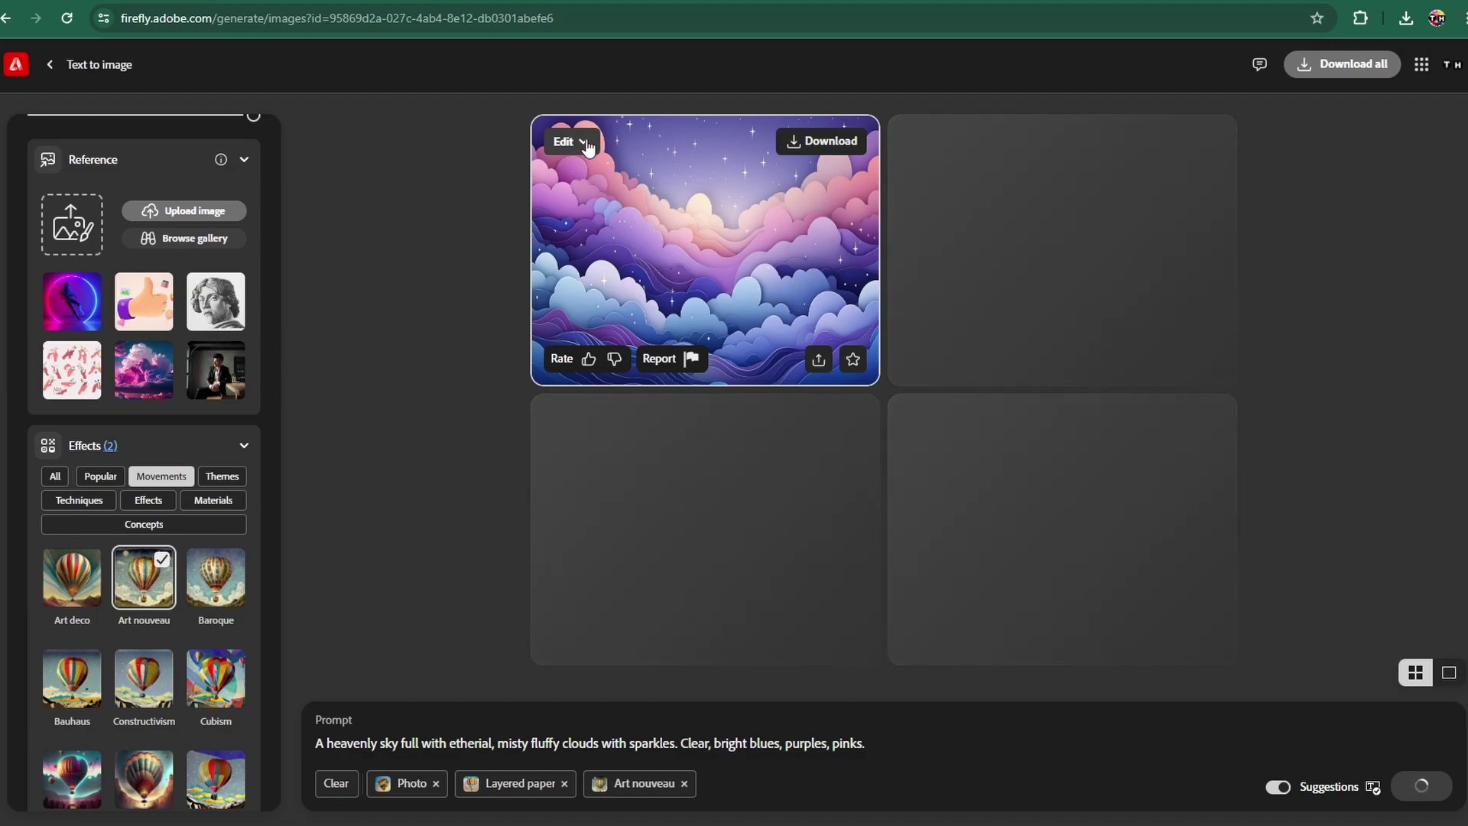
In Generative fill, erase the area around the first image's sun and generate an insert with the prompt "add angel"
left_click(582, 141)
left_click(705, 185)
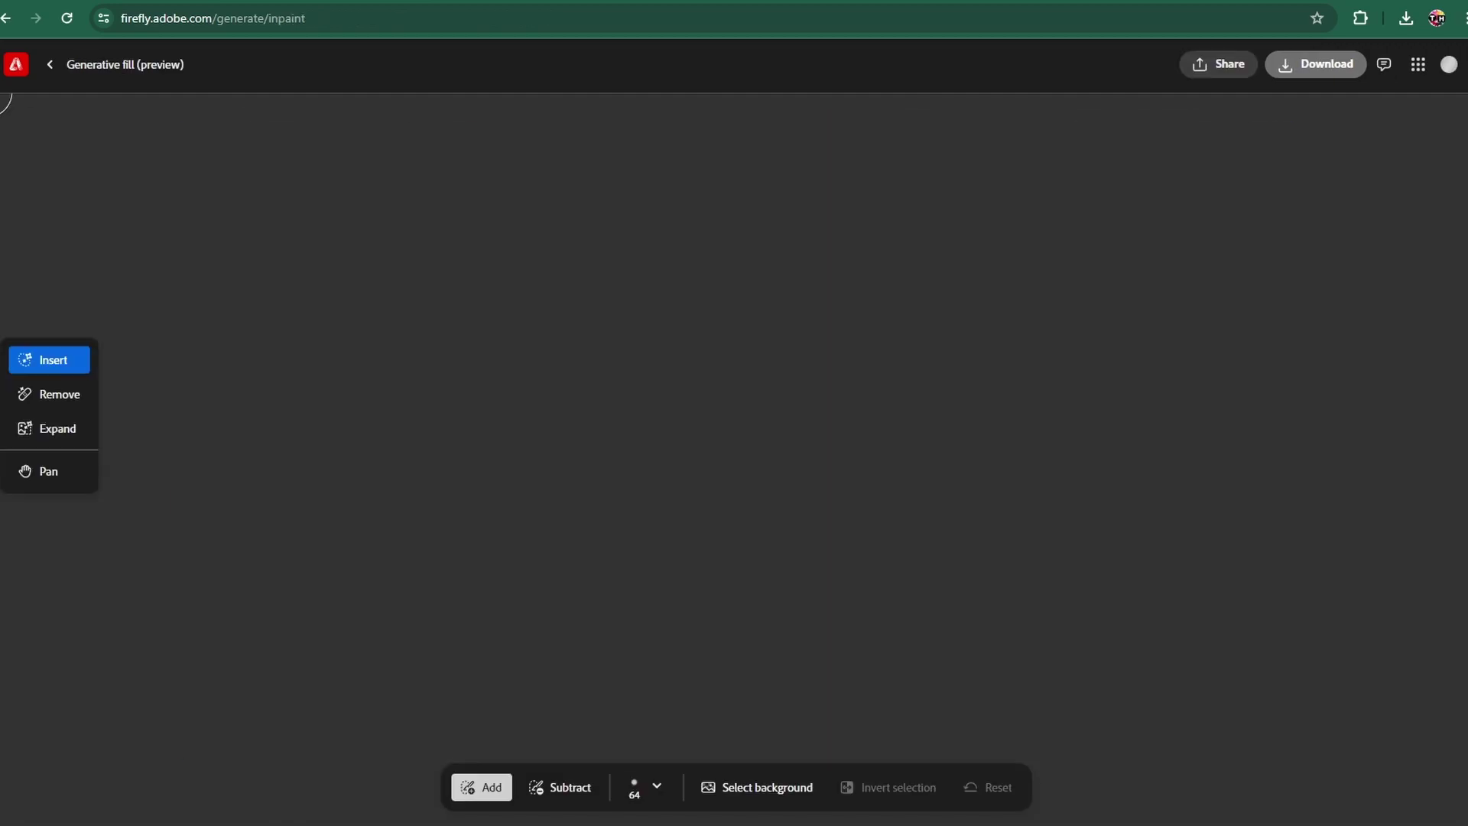
mouse_move(698, 341)
left_mouse_down()
mouse_move(716, 369)
mouse_move(705, 310)
mouse_move(770, 337)
mouse_move(692, 401)
left_mouse_up()
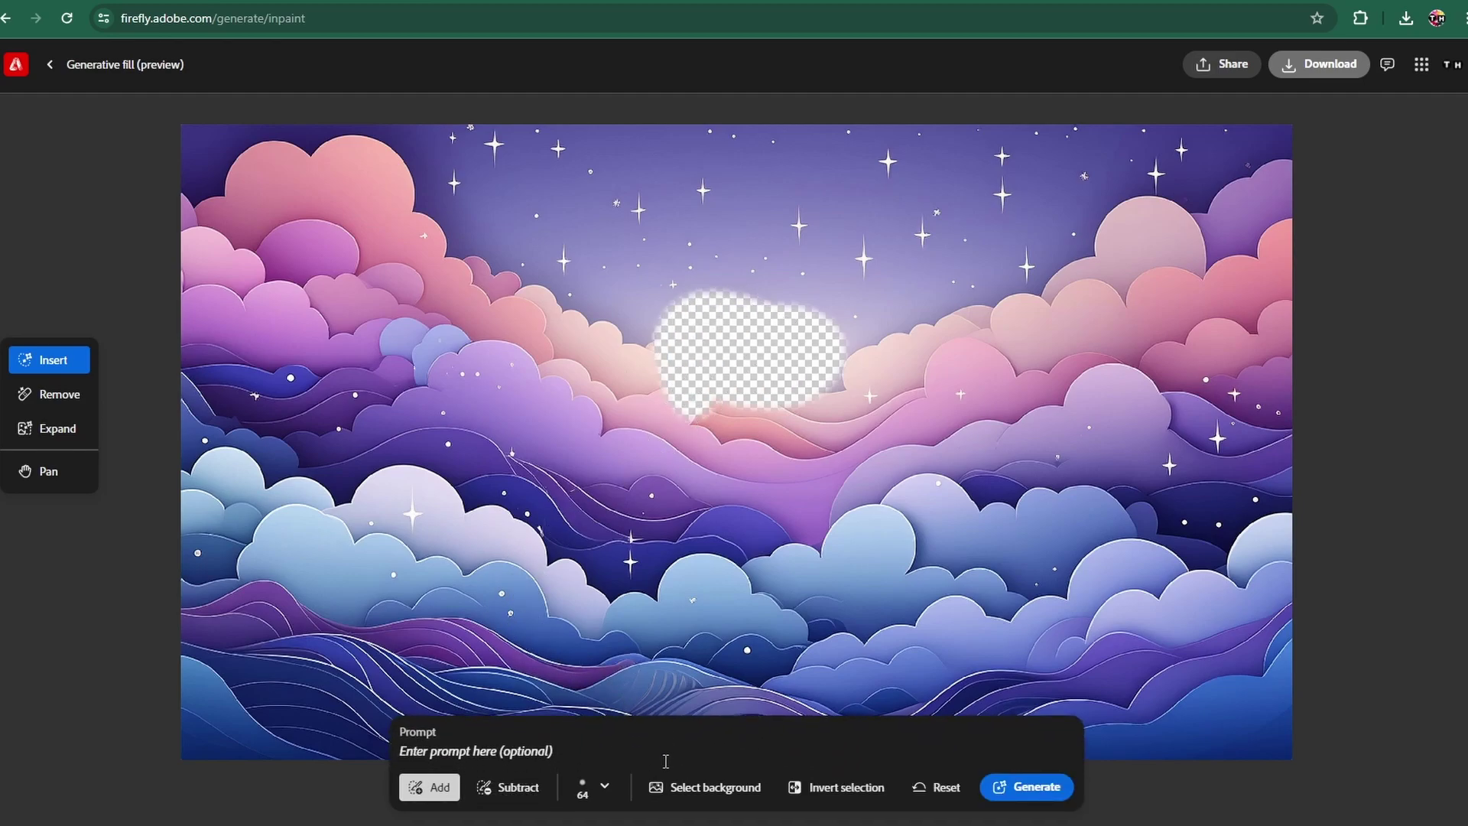
type("add angel")
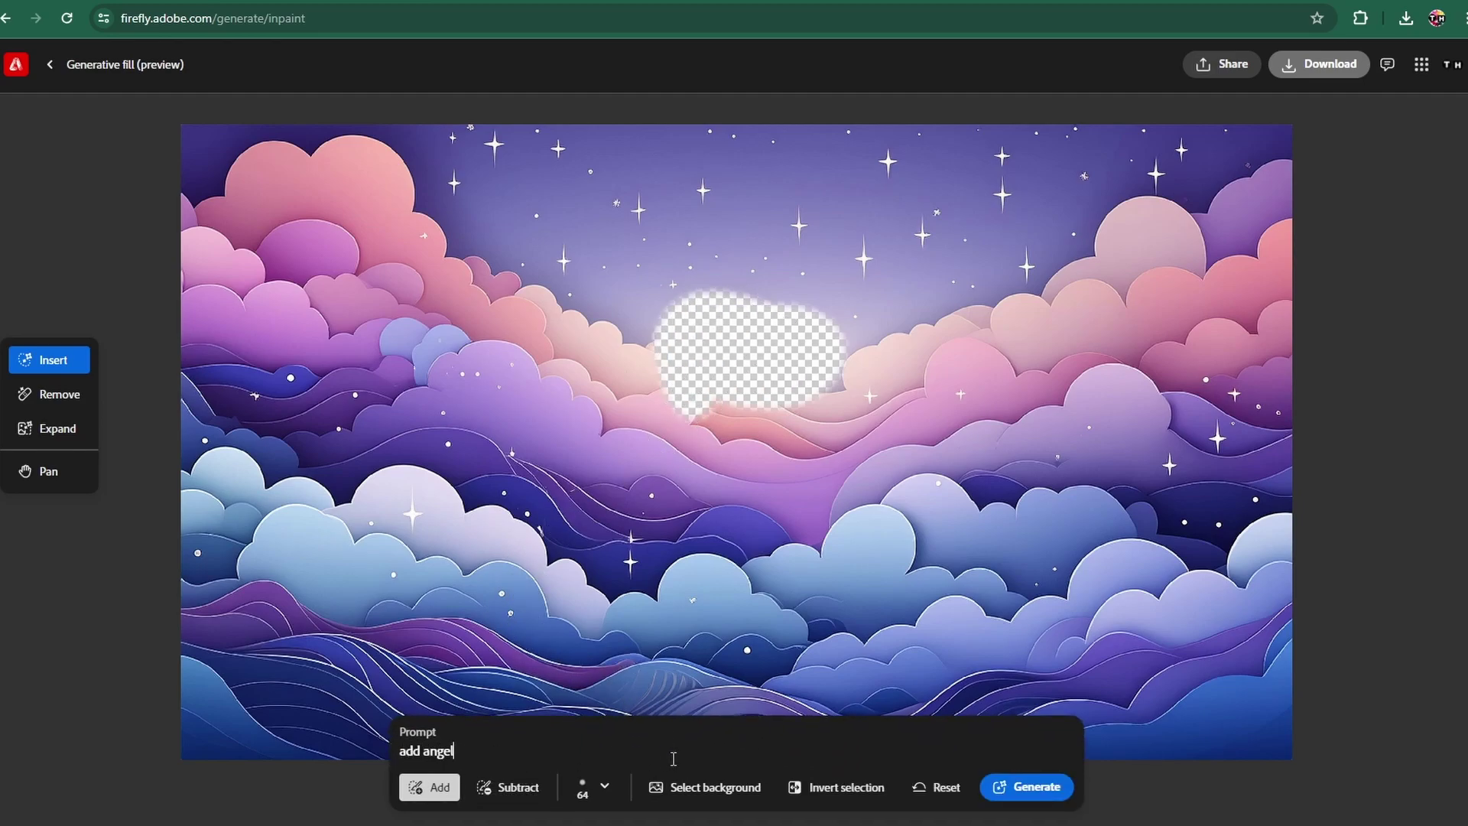
key("Return")
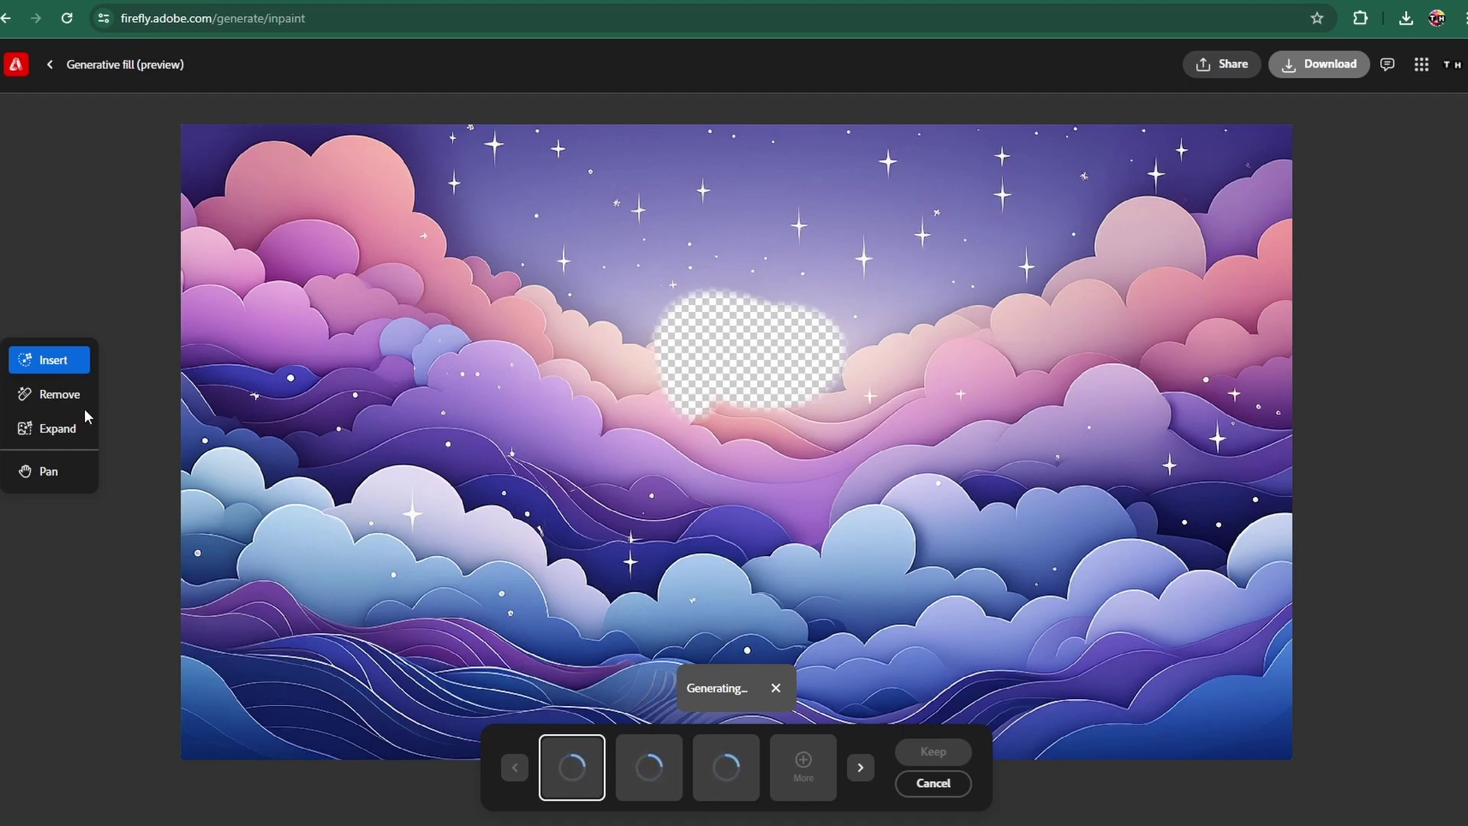
Try expanding the image beyond its left and lower edges, and return to the text-to-image results
left_click(49, 435)
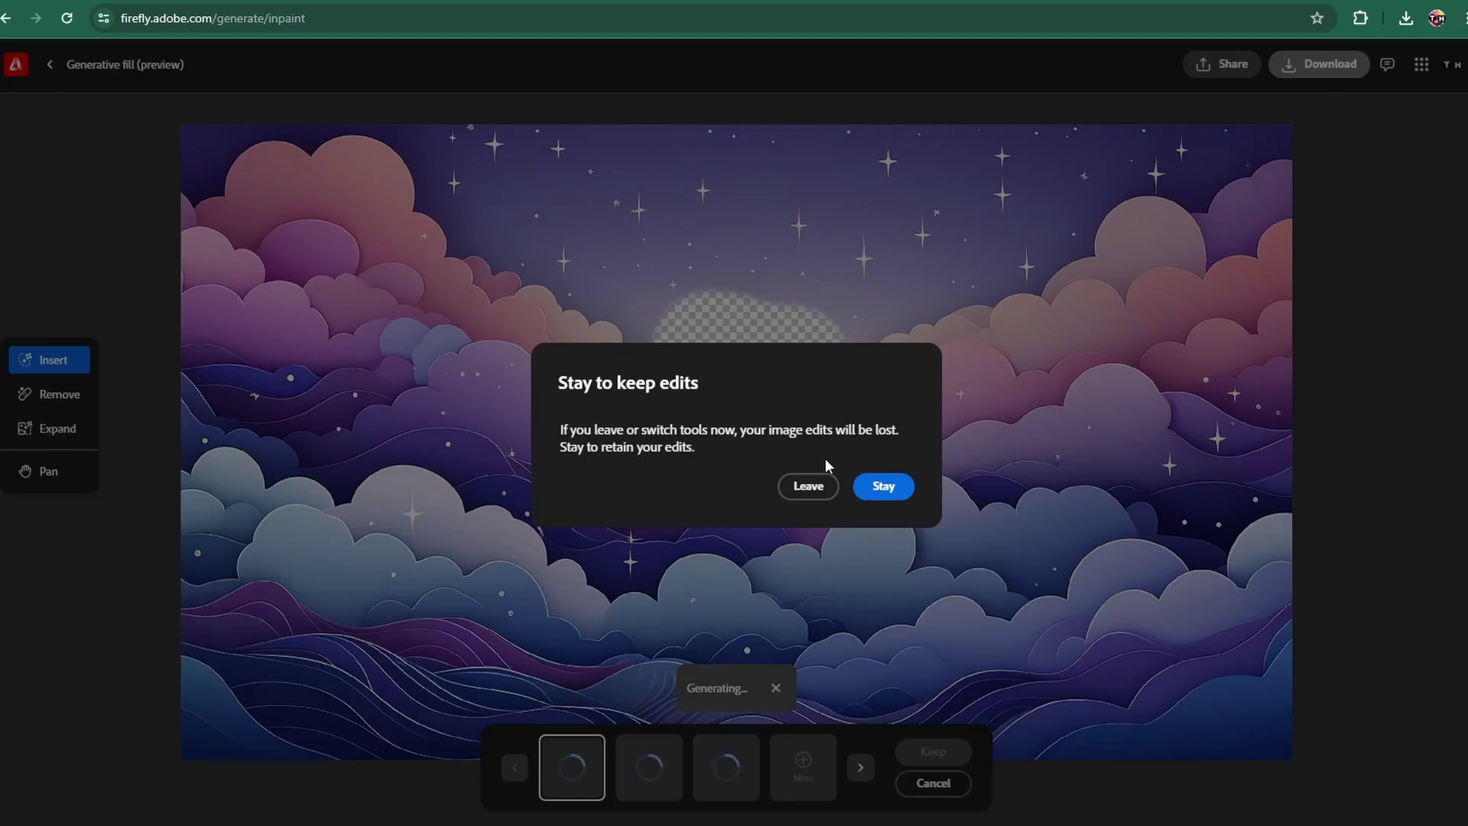
left_click(795, 486)
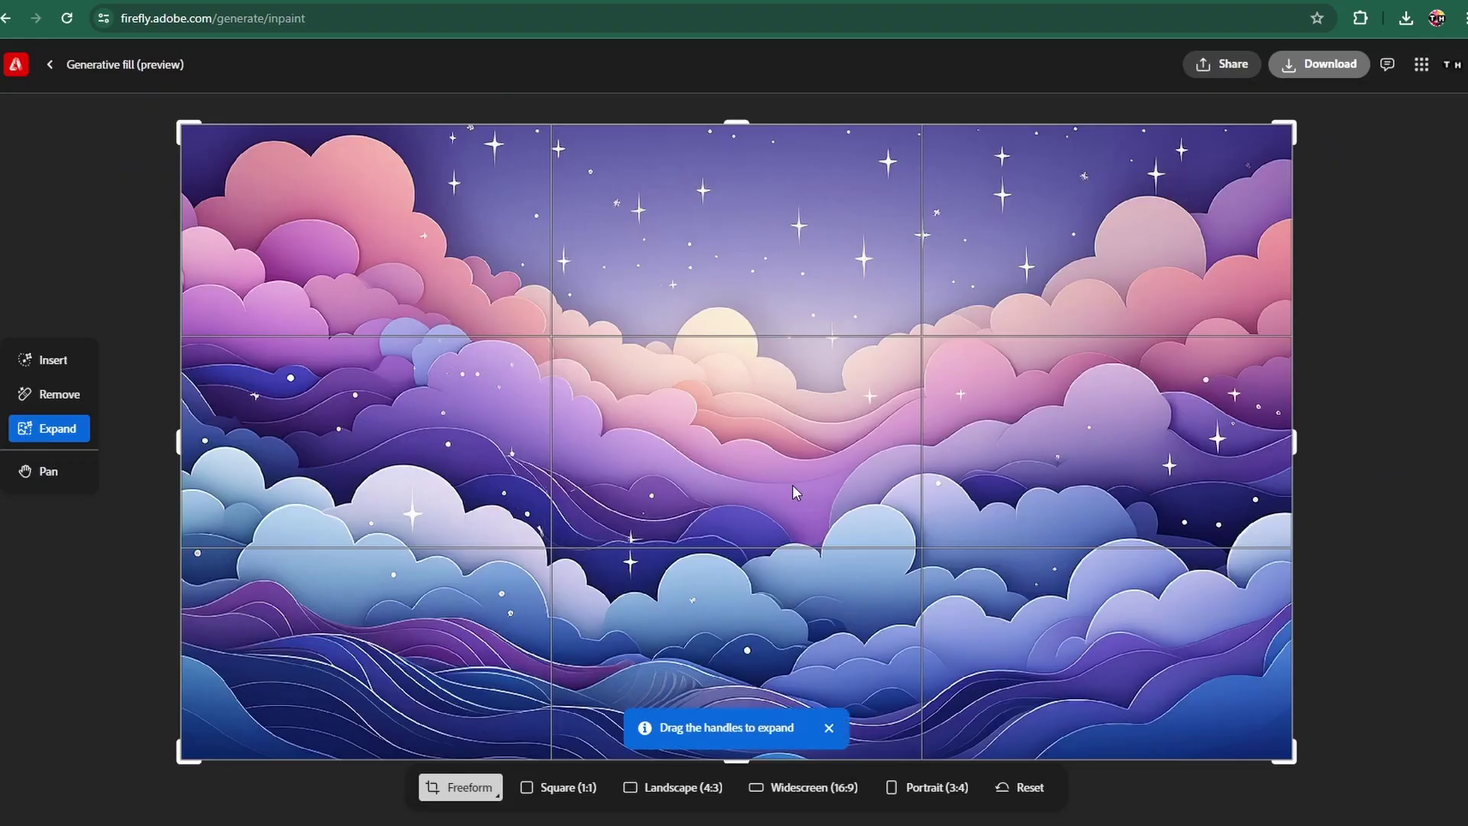
left_click_drag(178, 761, 130, 797)
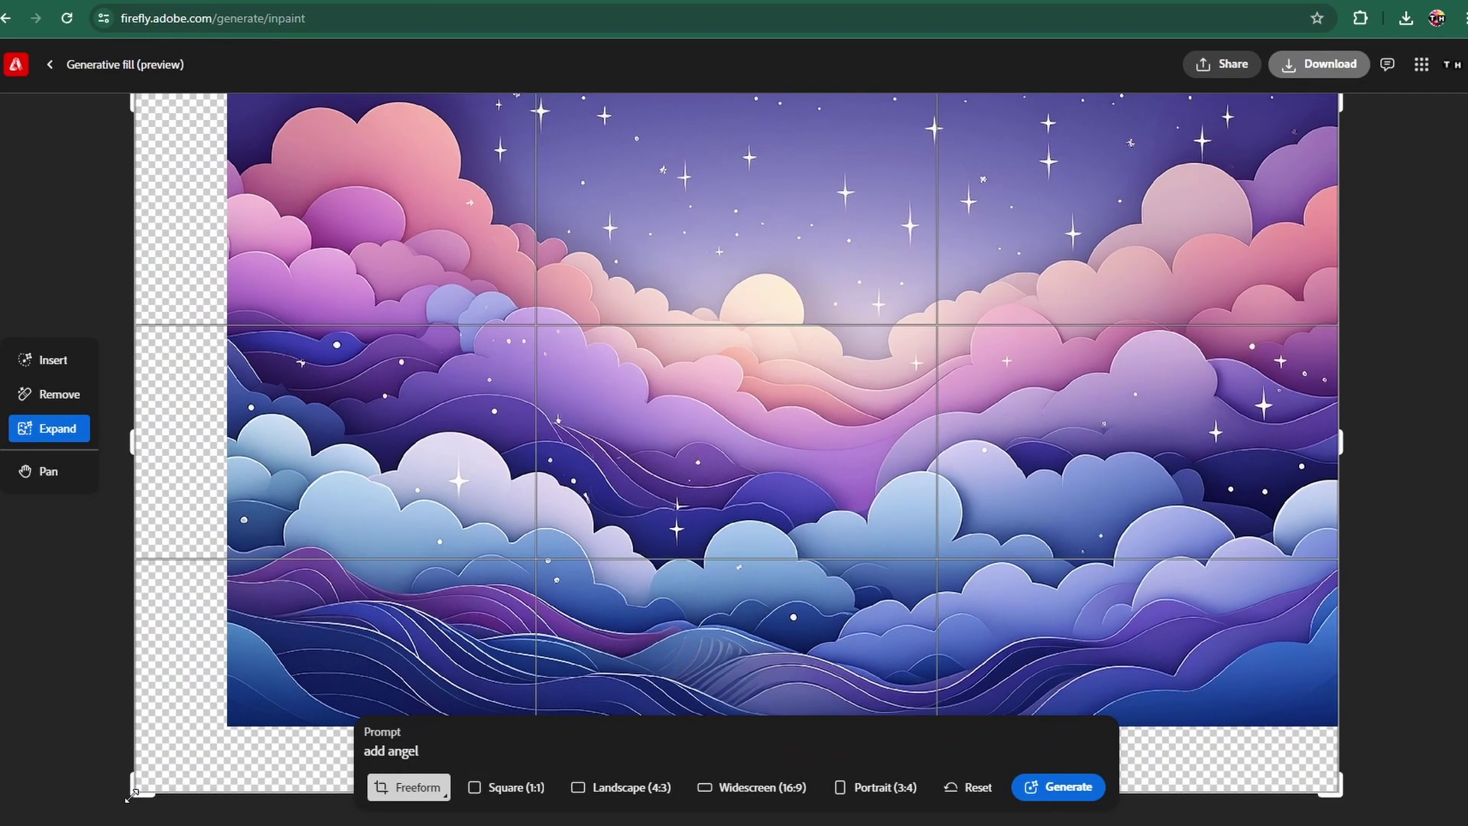
left_click(1041, 787)
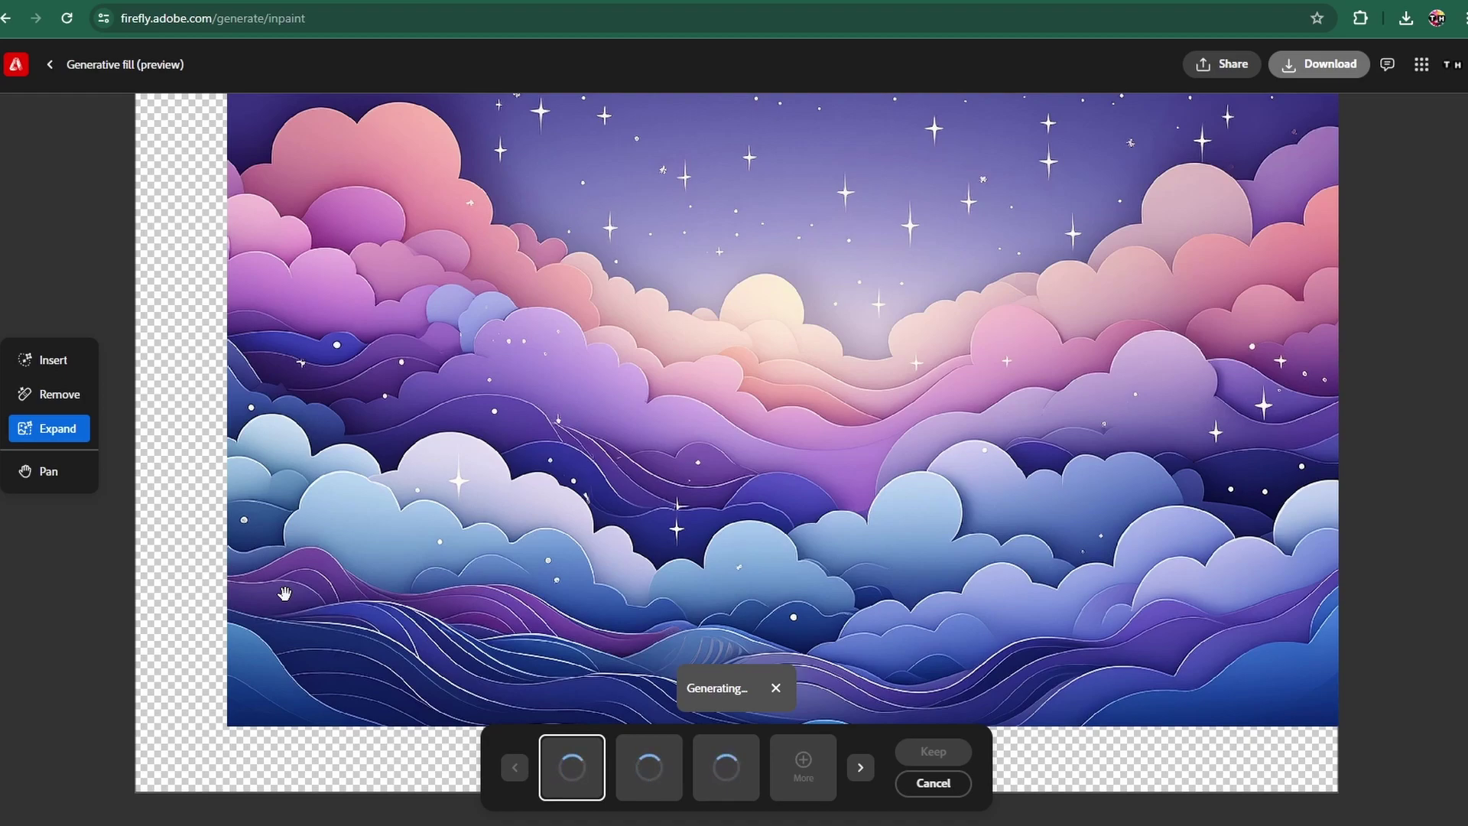
left_click(773, 690)
key("alt+Left")
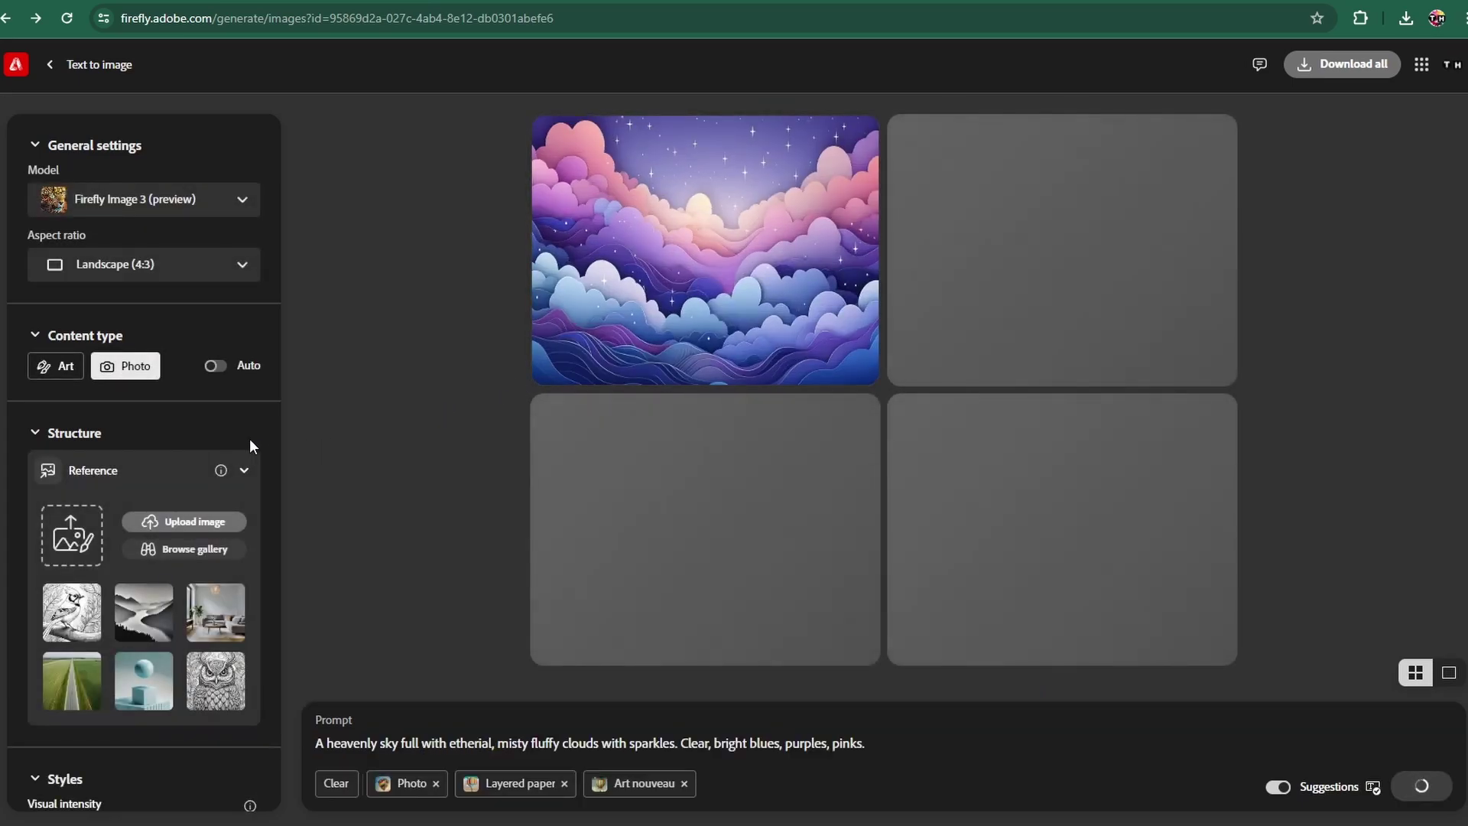
Examine the structure, style and effects settings and the first image's editing options
scroll(255, 438, "down", 3)
scroll(236, 439, "down", 3)
scroll(235, 444, "up", 3)
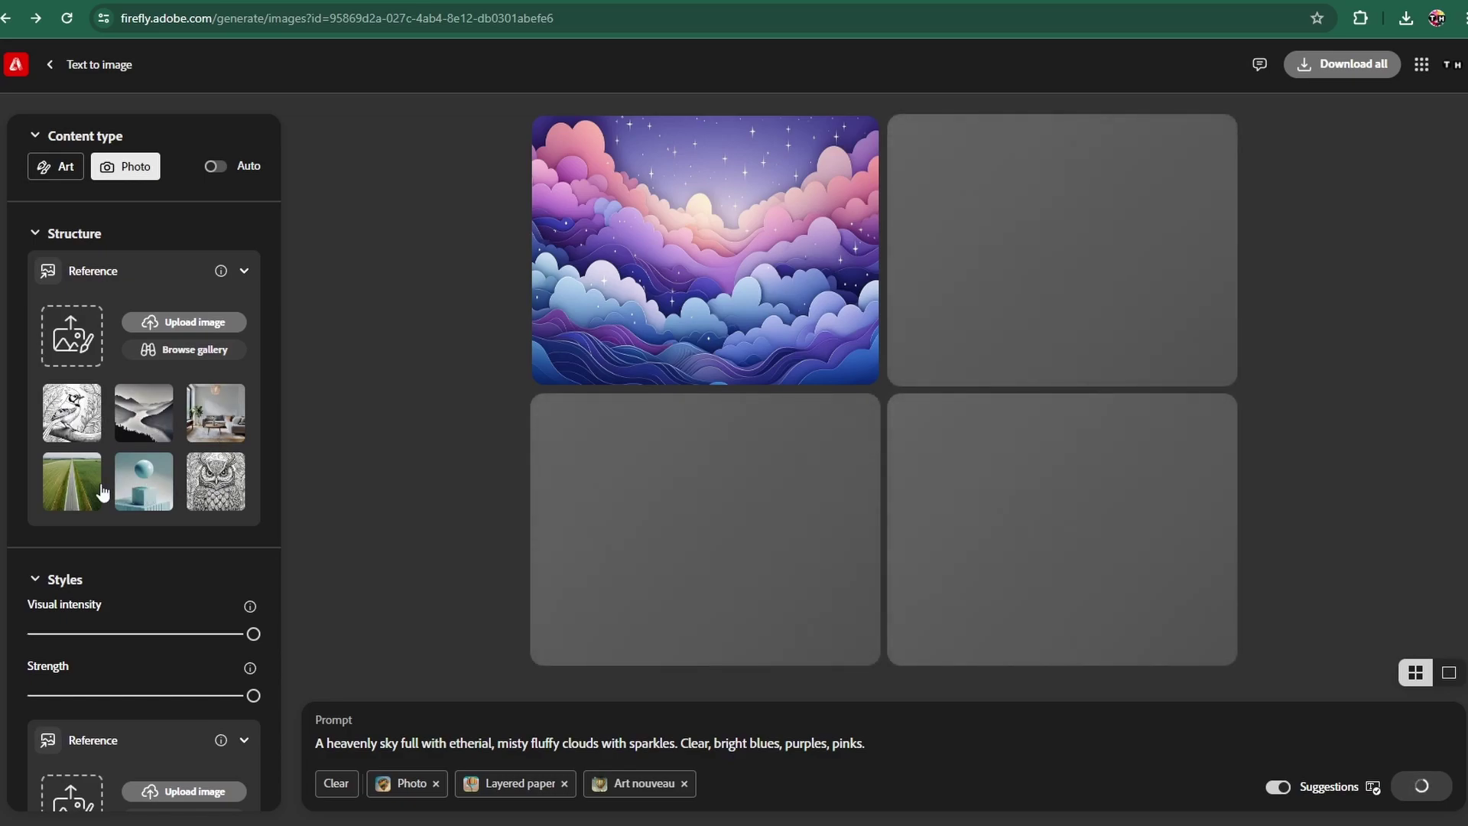
scroll(249, 504, "down", 3)
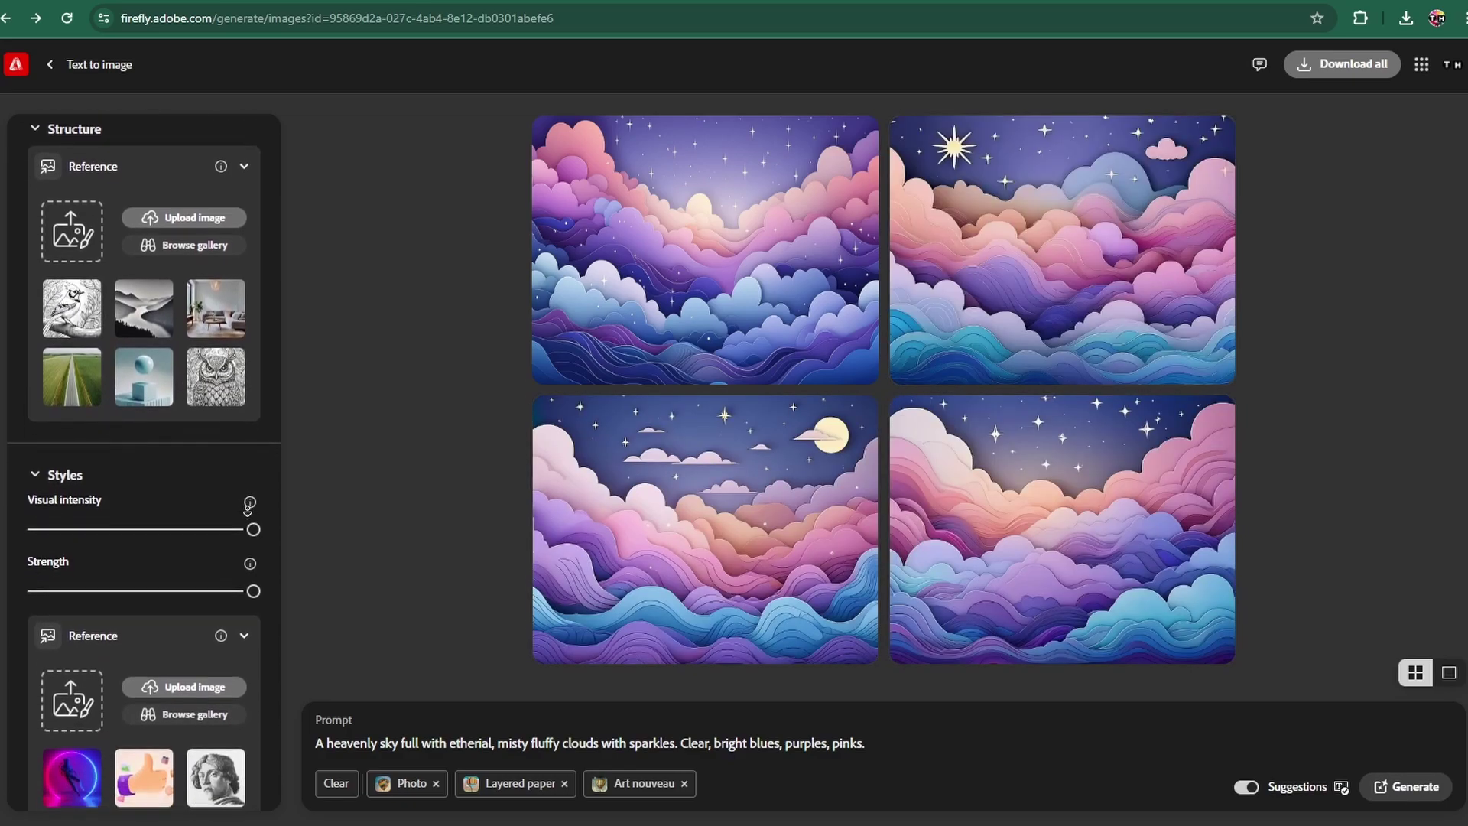
scroll(249, 508, "down", 3)
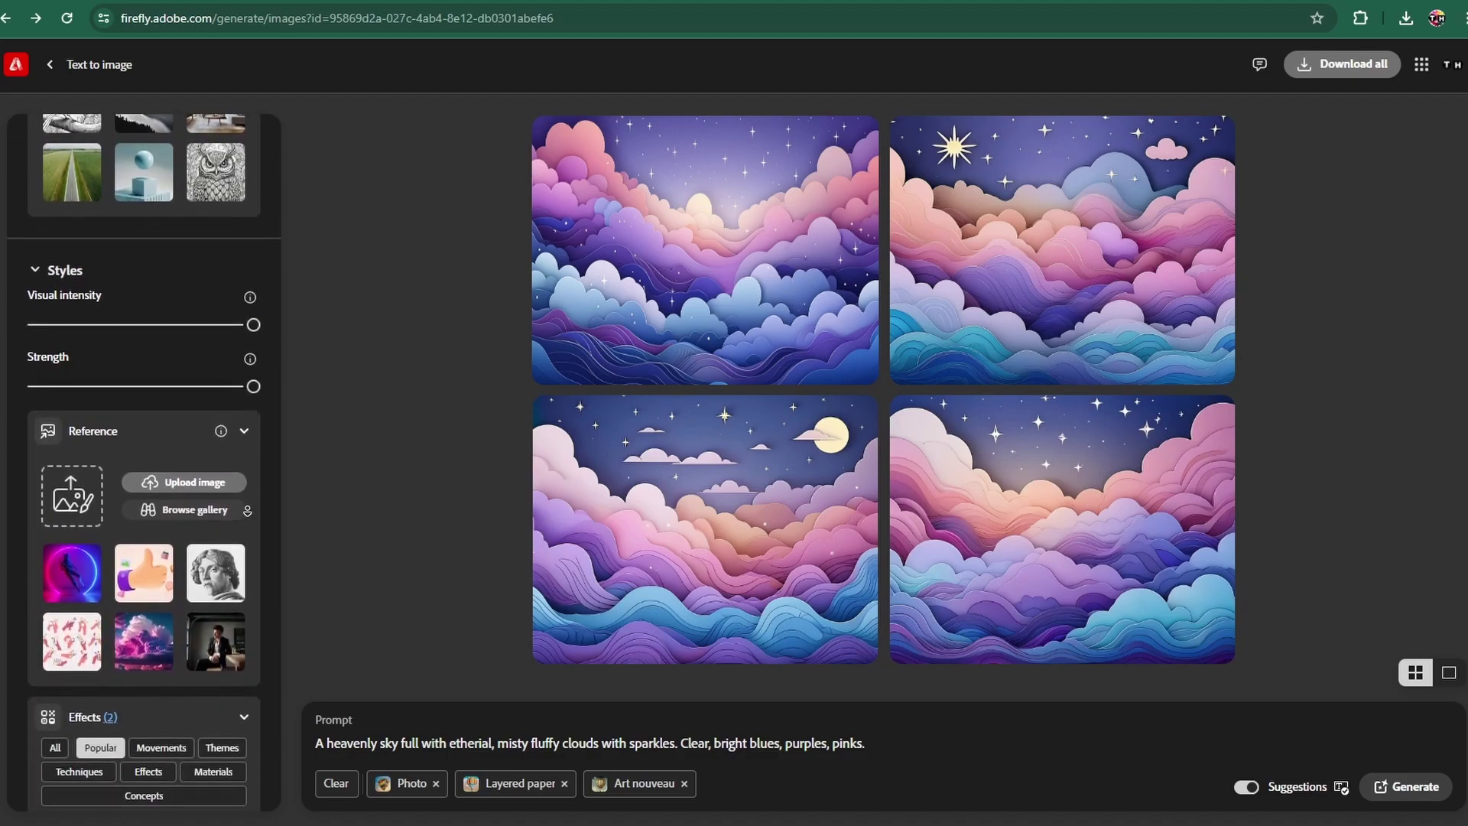
scroll(247, 510, "down", 3)
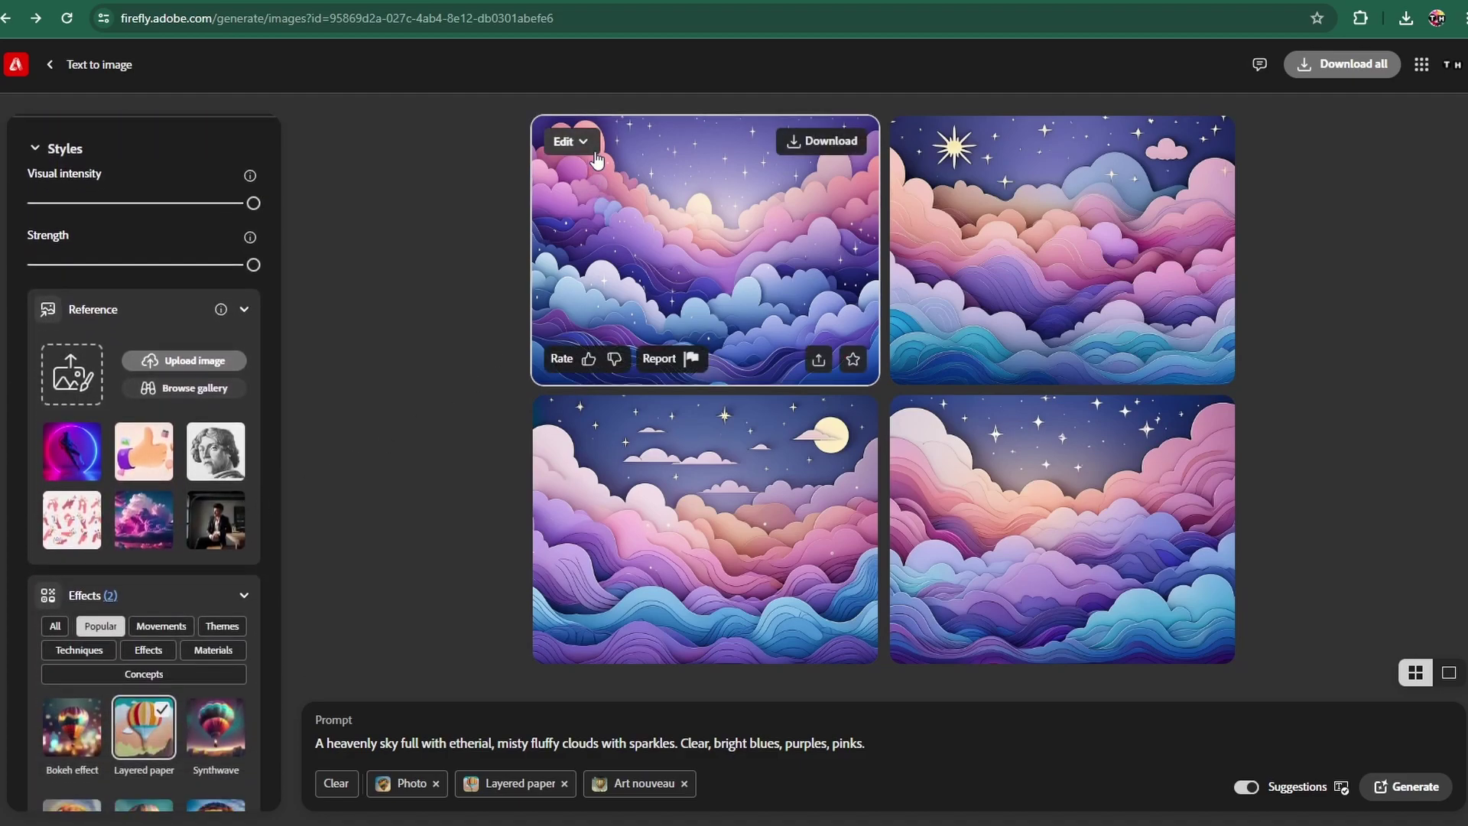
left_click(590, 144)
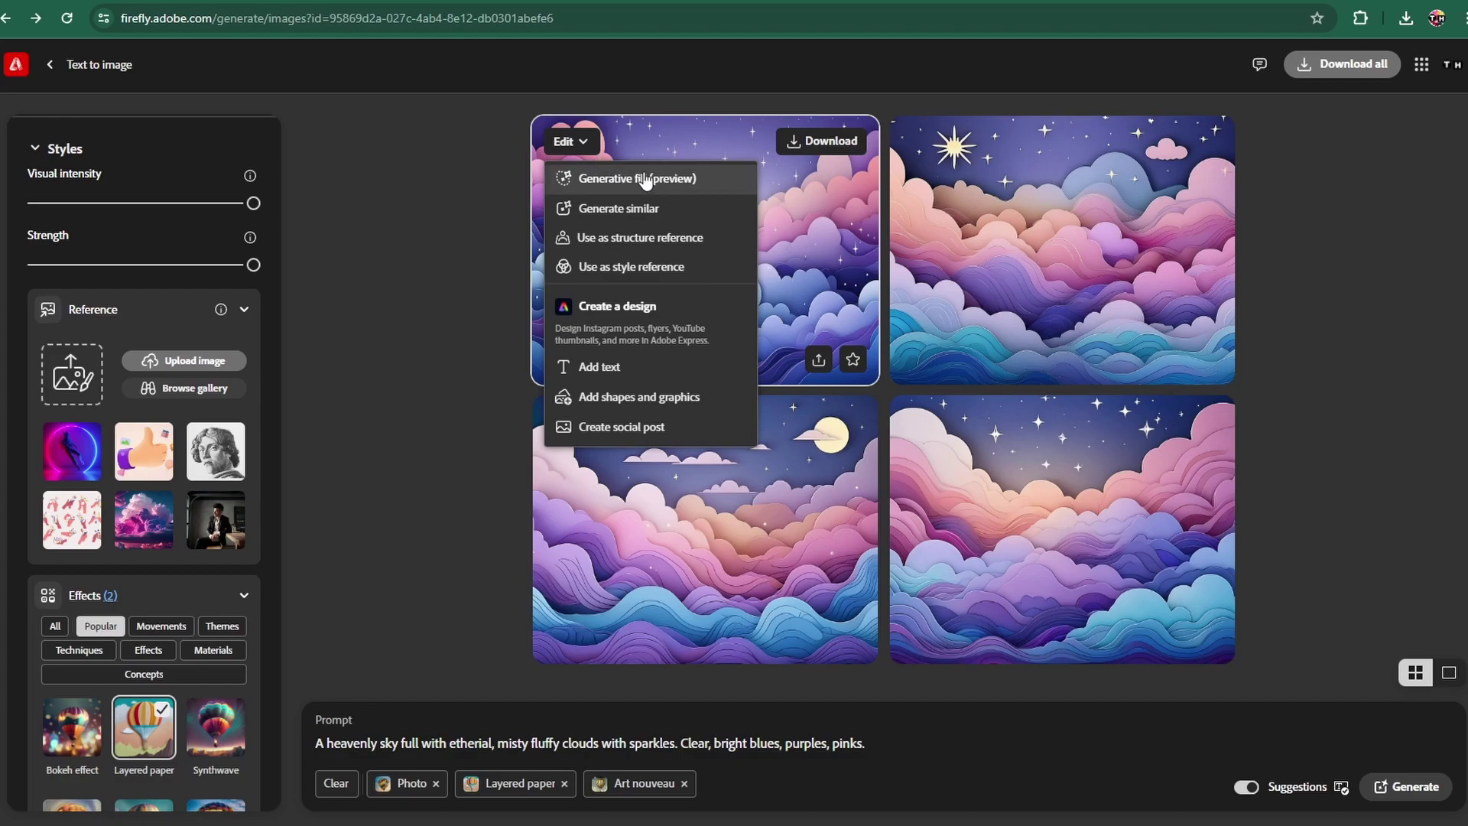
left_click(465, 182)
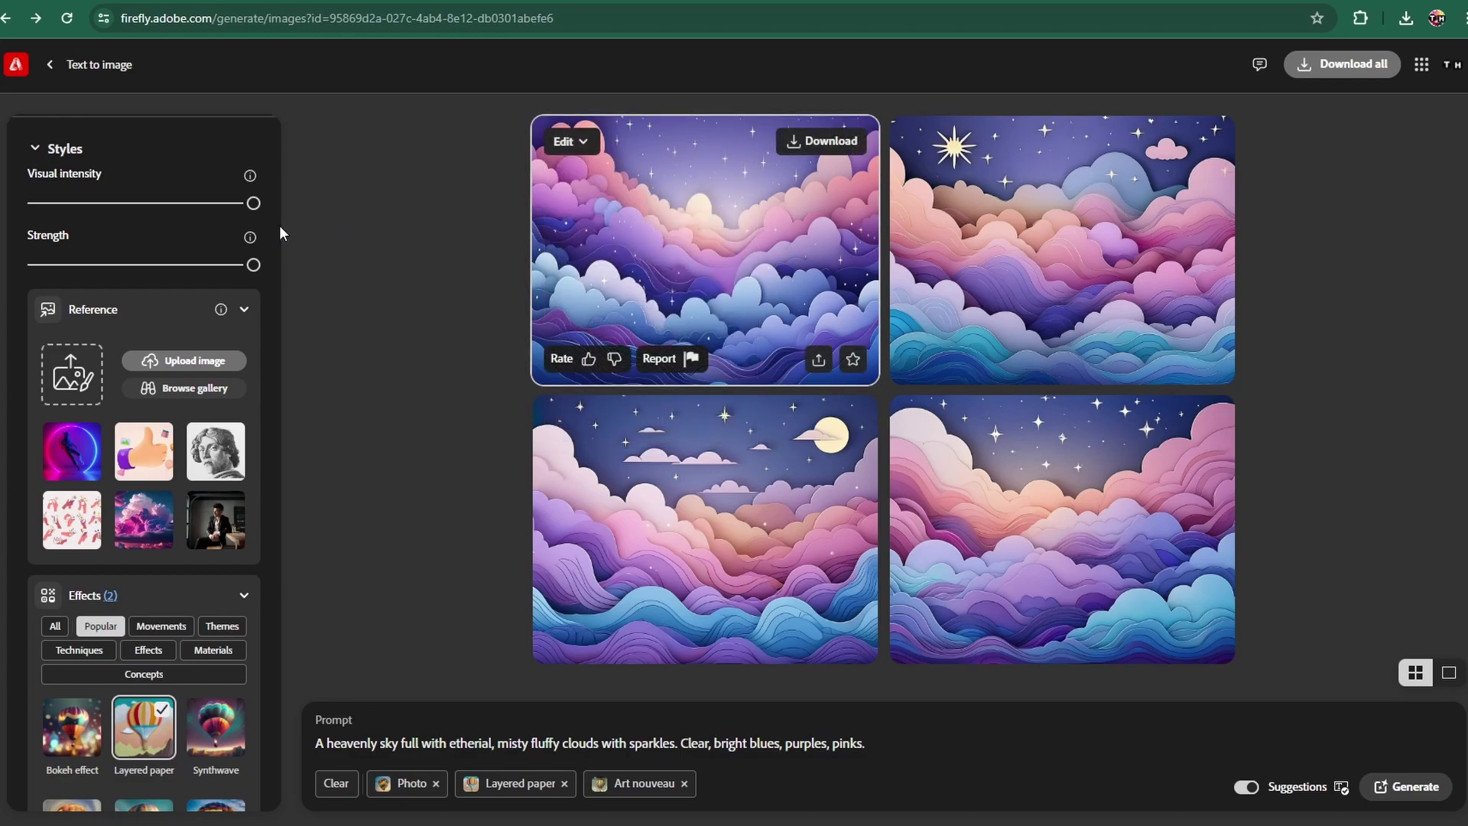
mouse_move(253, 265)
left_mouse_down()
mouse_move(144, 265)
mouse_move(273, 264)
left_mouse_up()
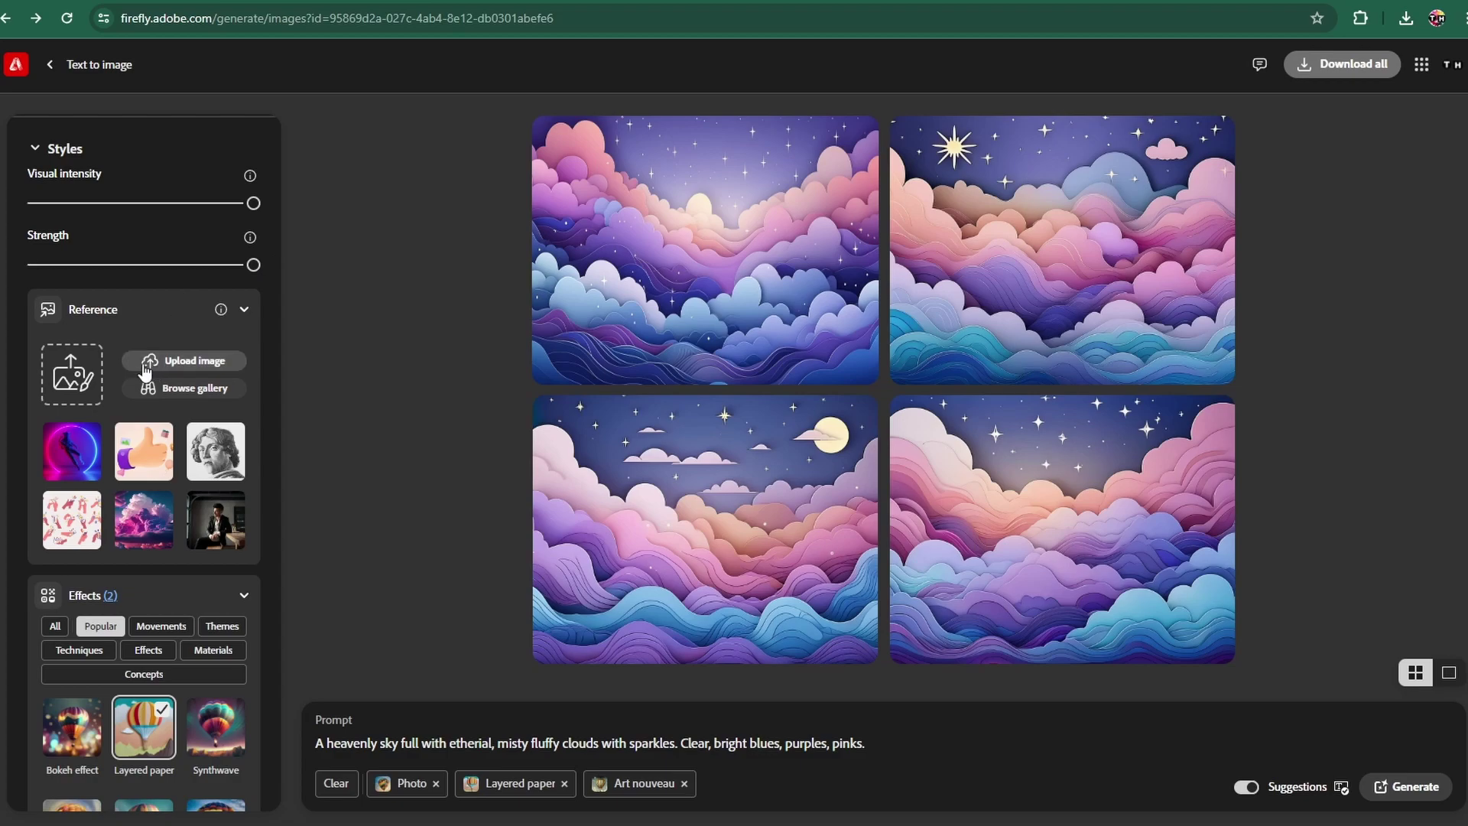
Add the 3d and Cyber matrix theme effects to the prompt
scroll(145, 399, "down", 3)
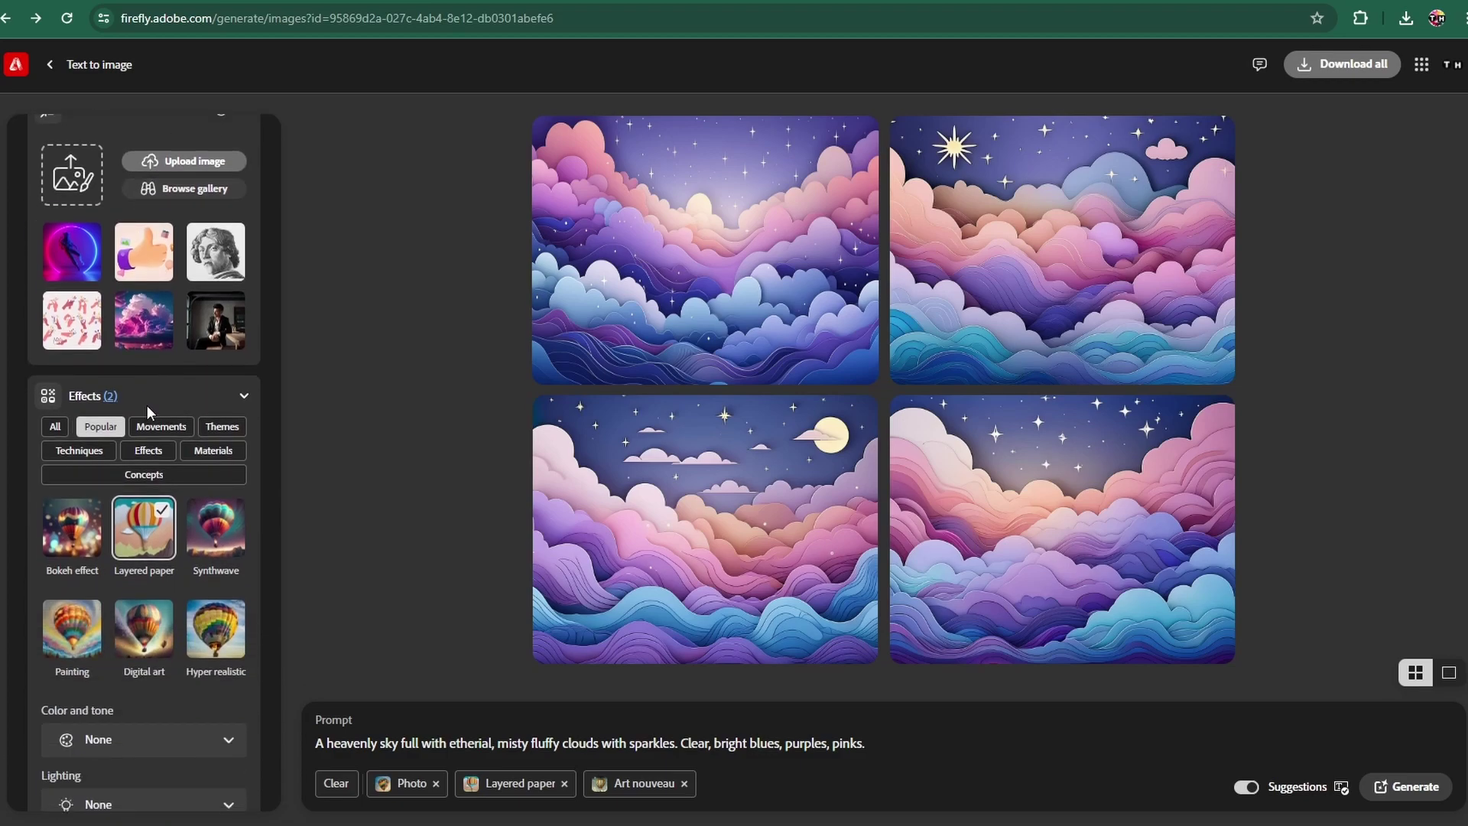
left_click(221, 426)
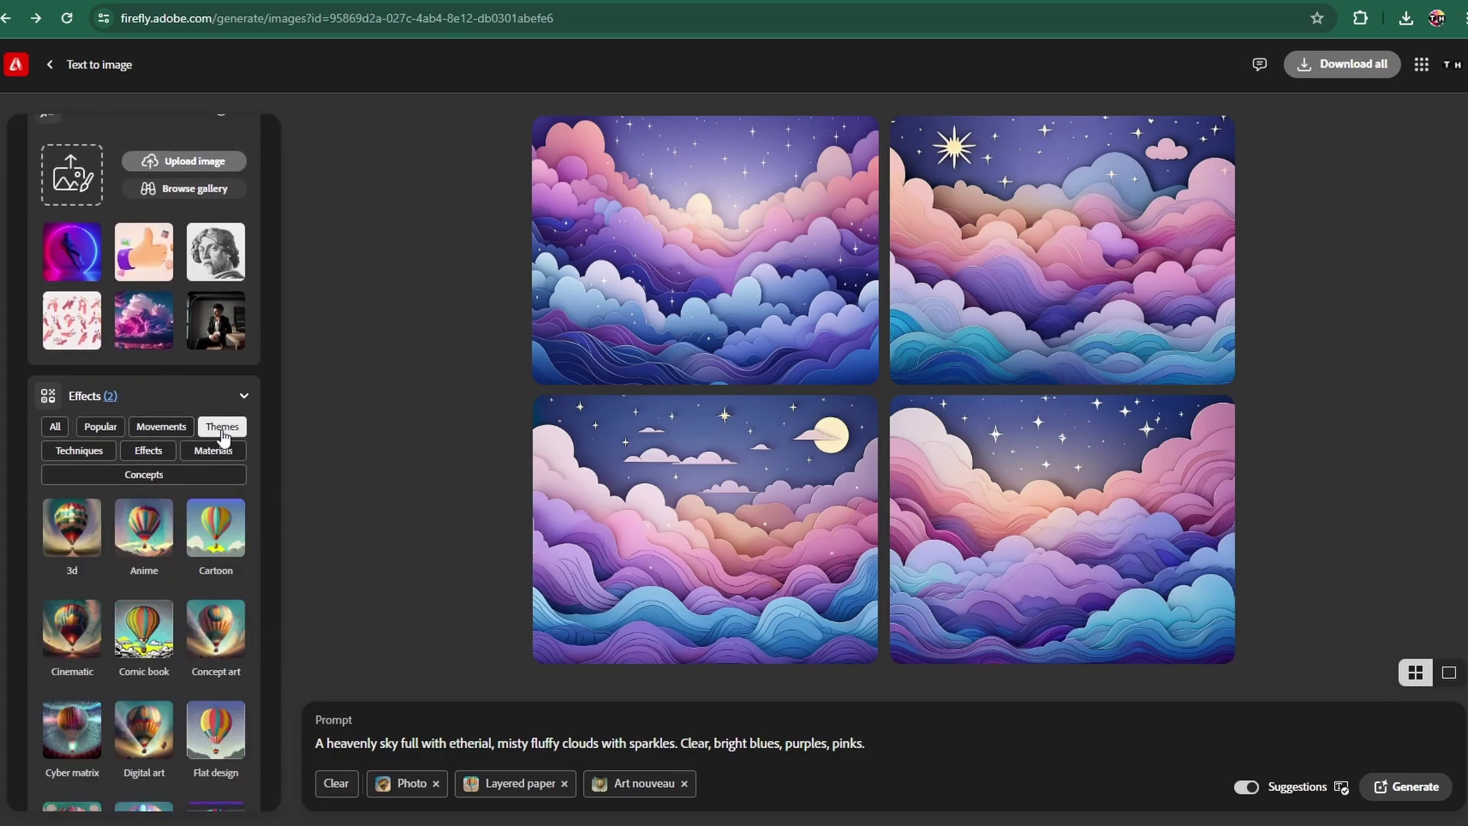
left_click(87, 527)
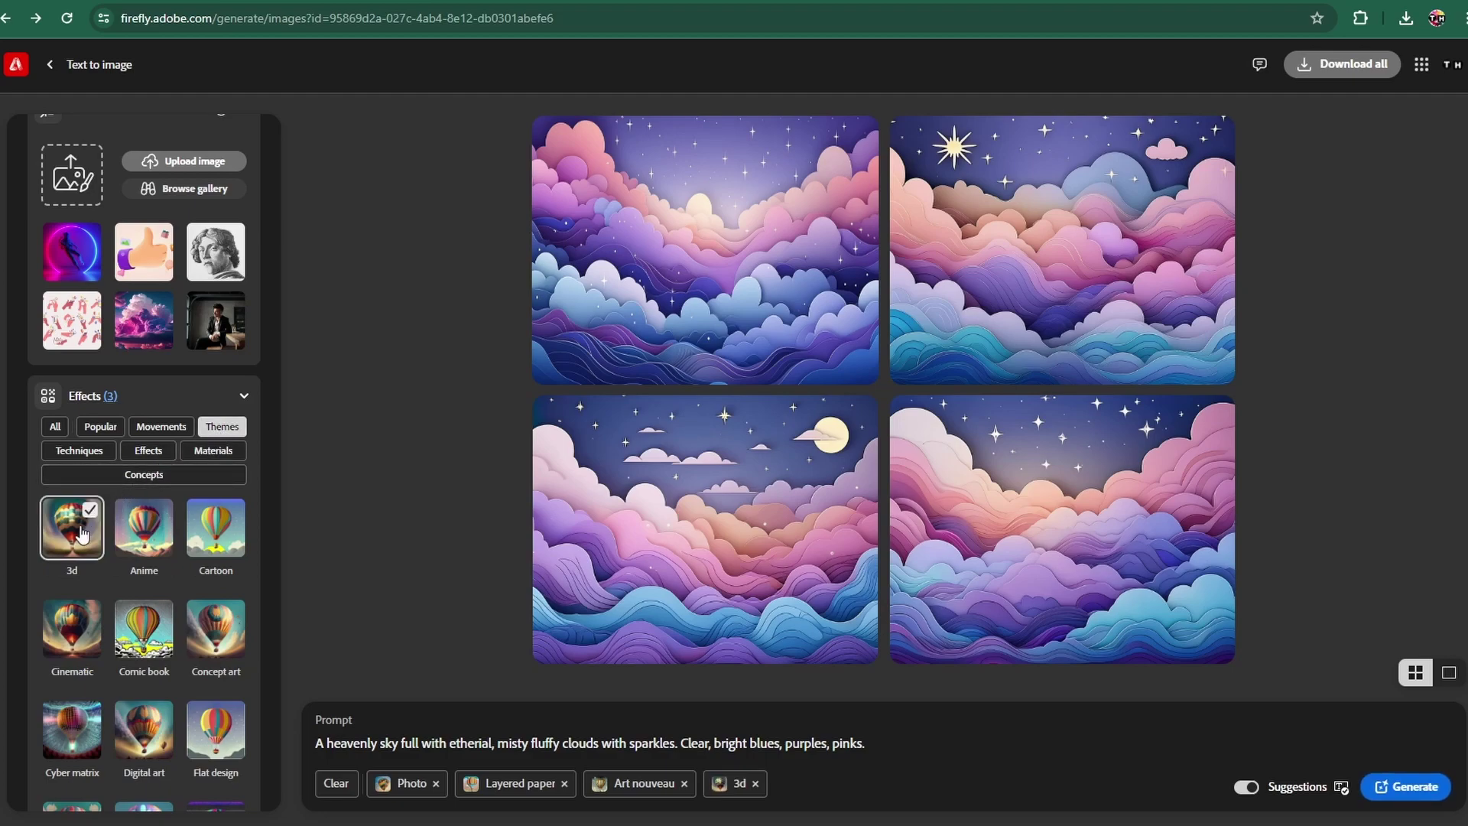
scroll(76, 539, "down", 3)
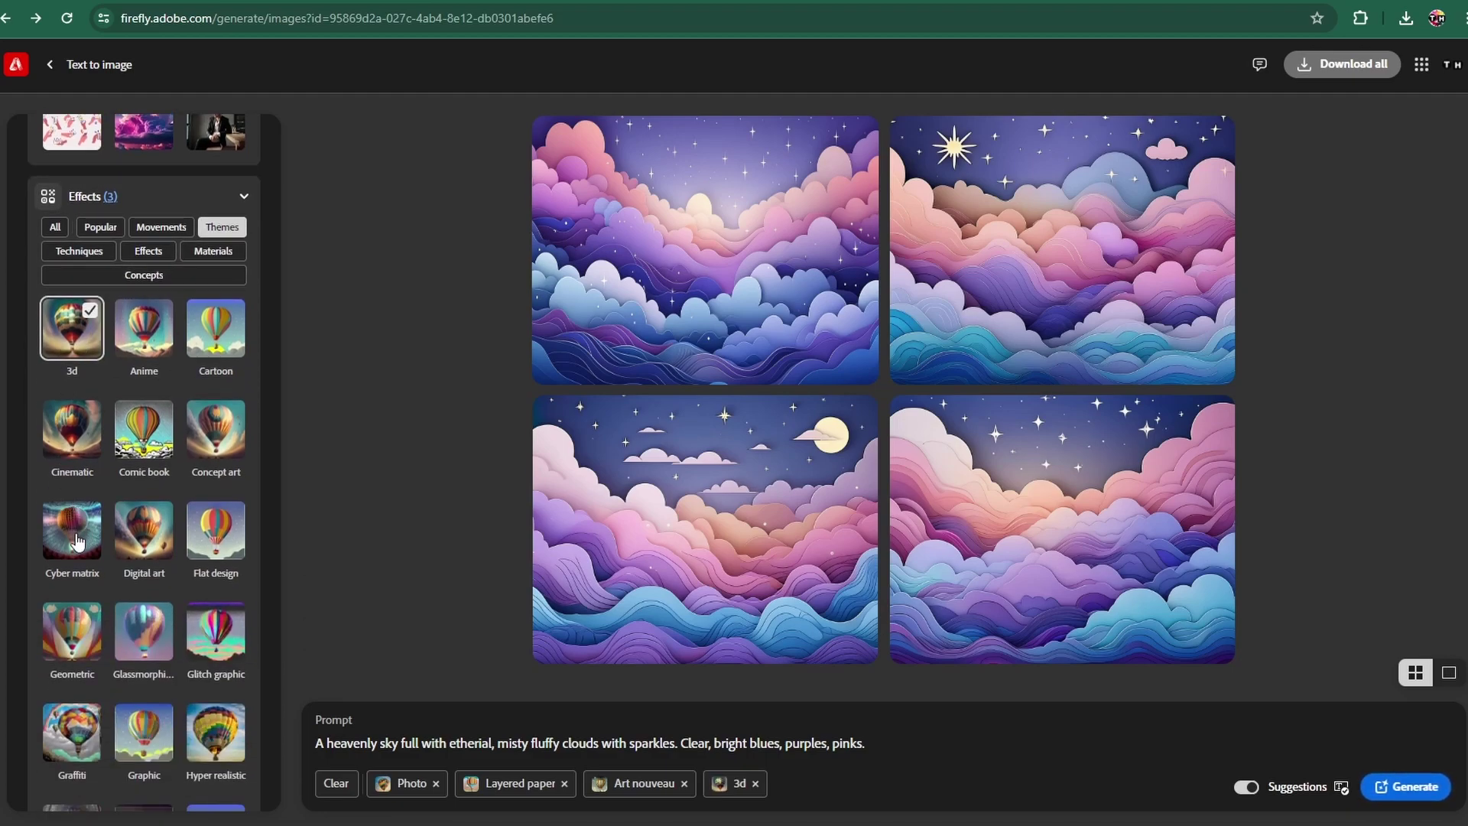
left_click(76, 539)
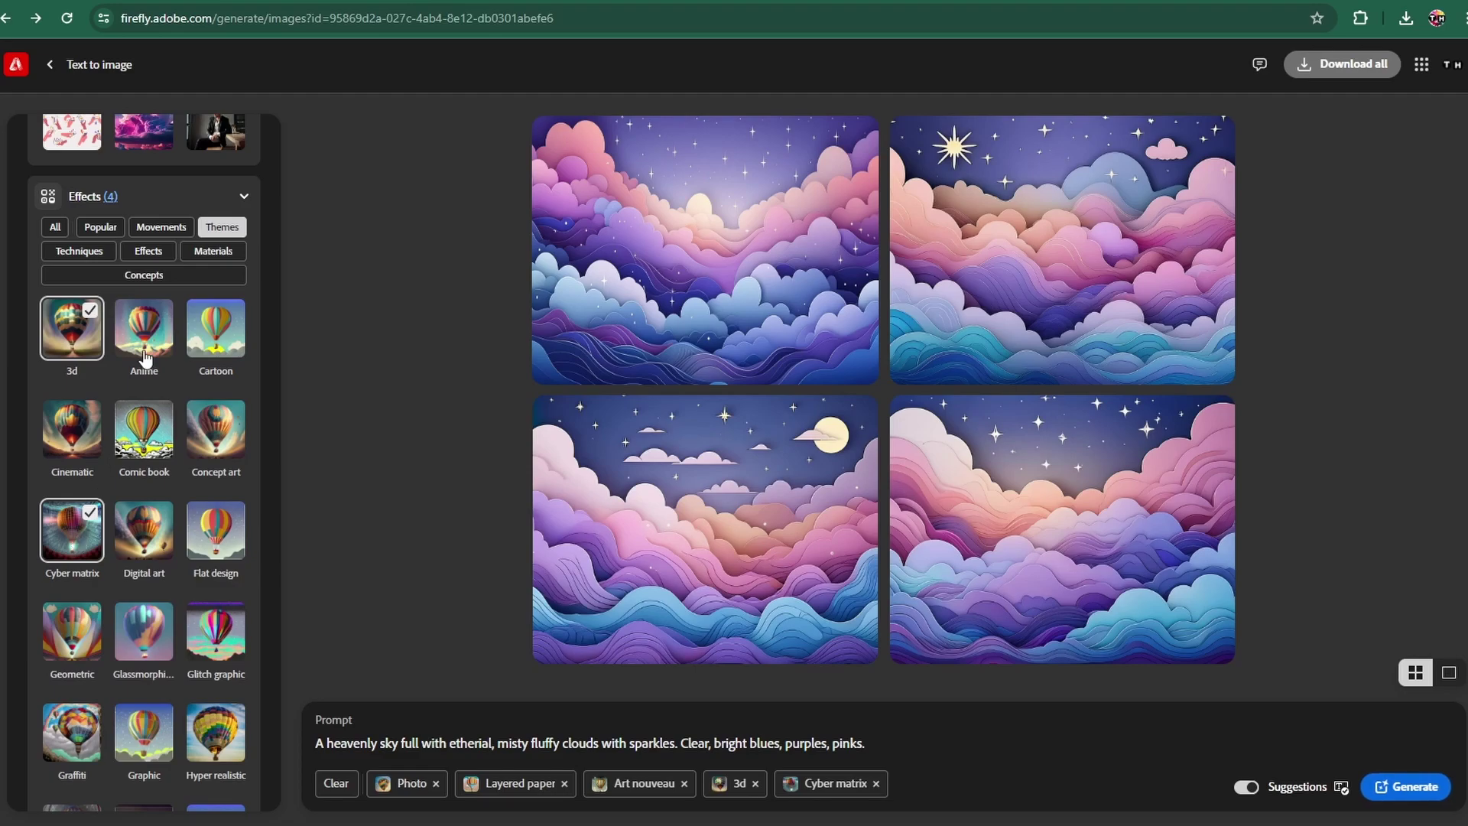
Set the color and tone to Monochromatic
scroll(88, 489, "down", 5)
scroll(88, 487, "up", 8)
left_click(245, 396)
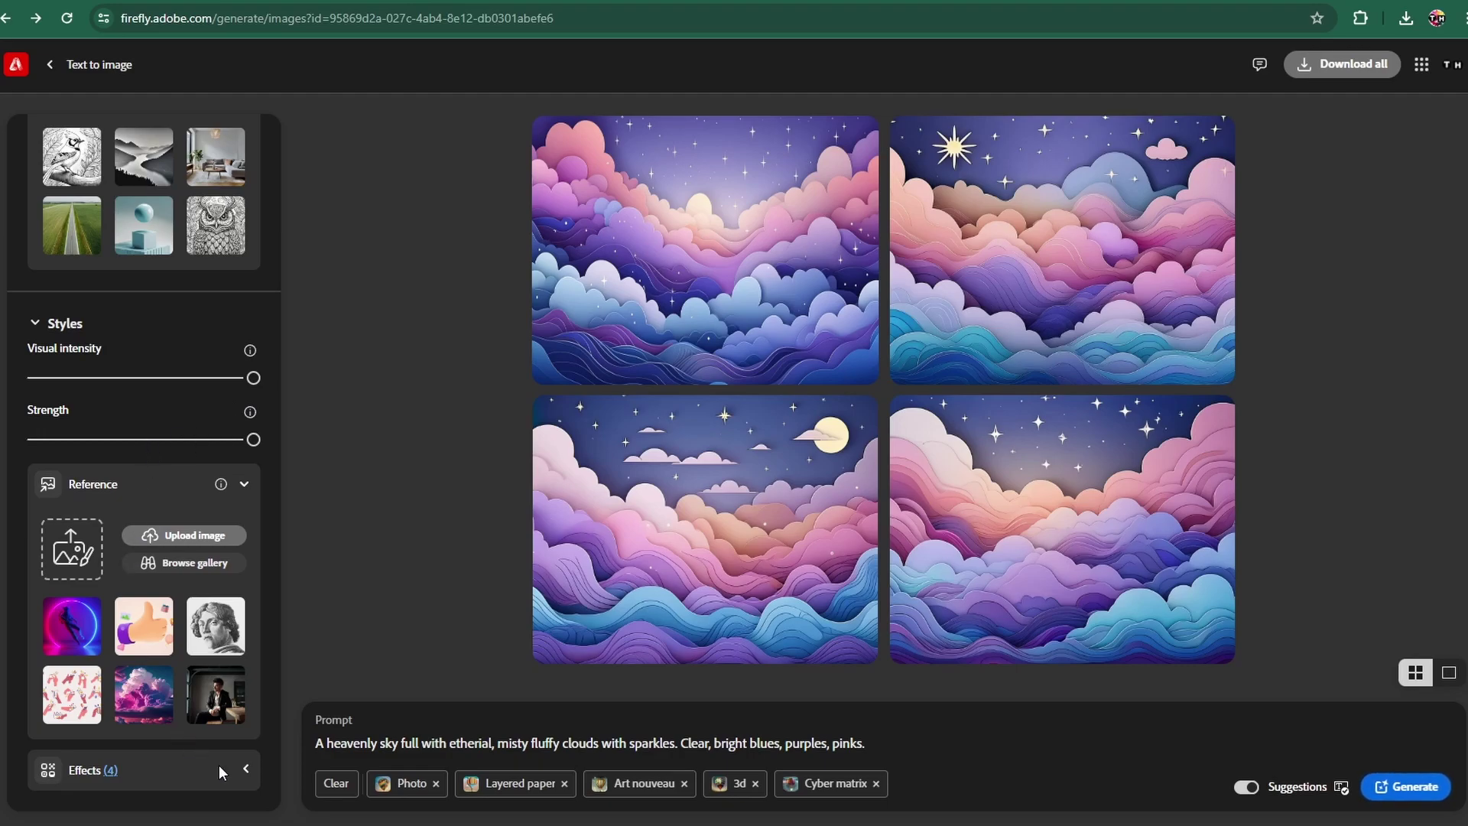
left_click(244, 770)
scroll(107, 503, "down", 4)
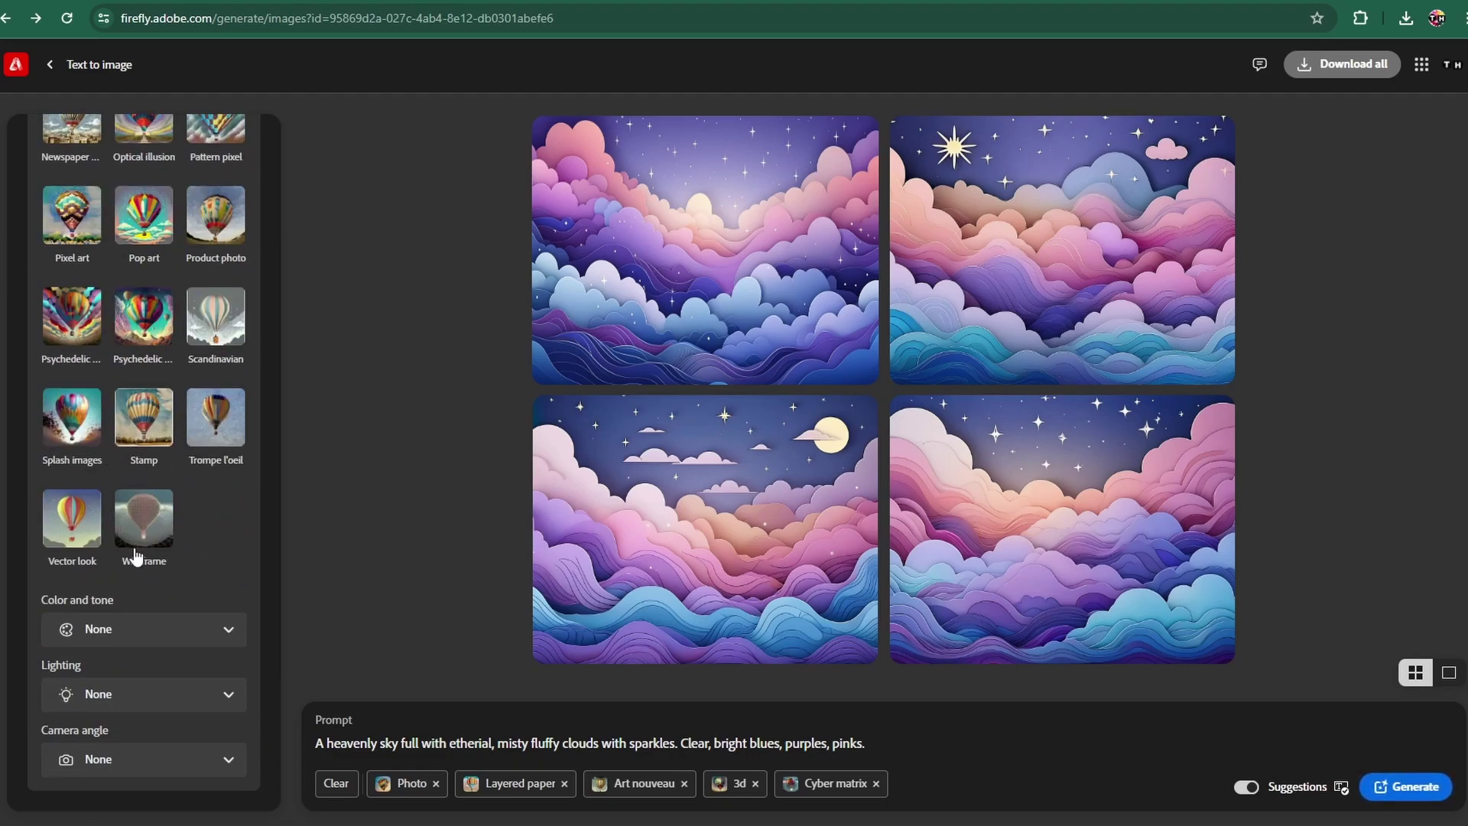
left_click(220, 629)
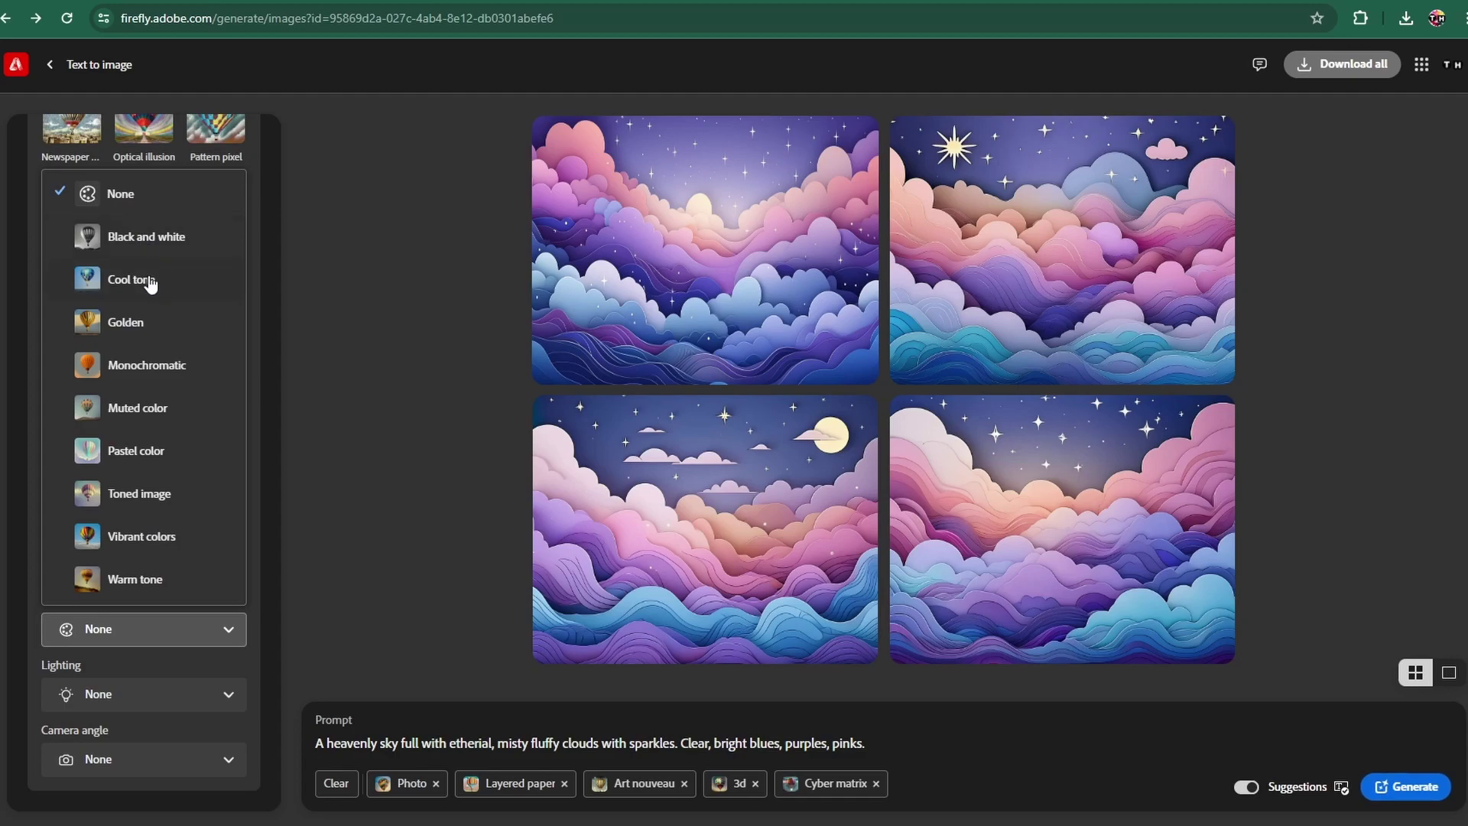
left_click(149, 367)
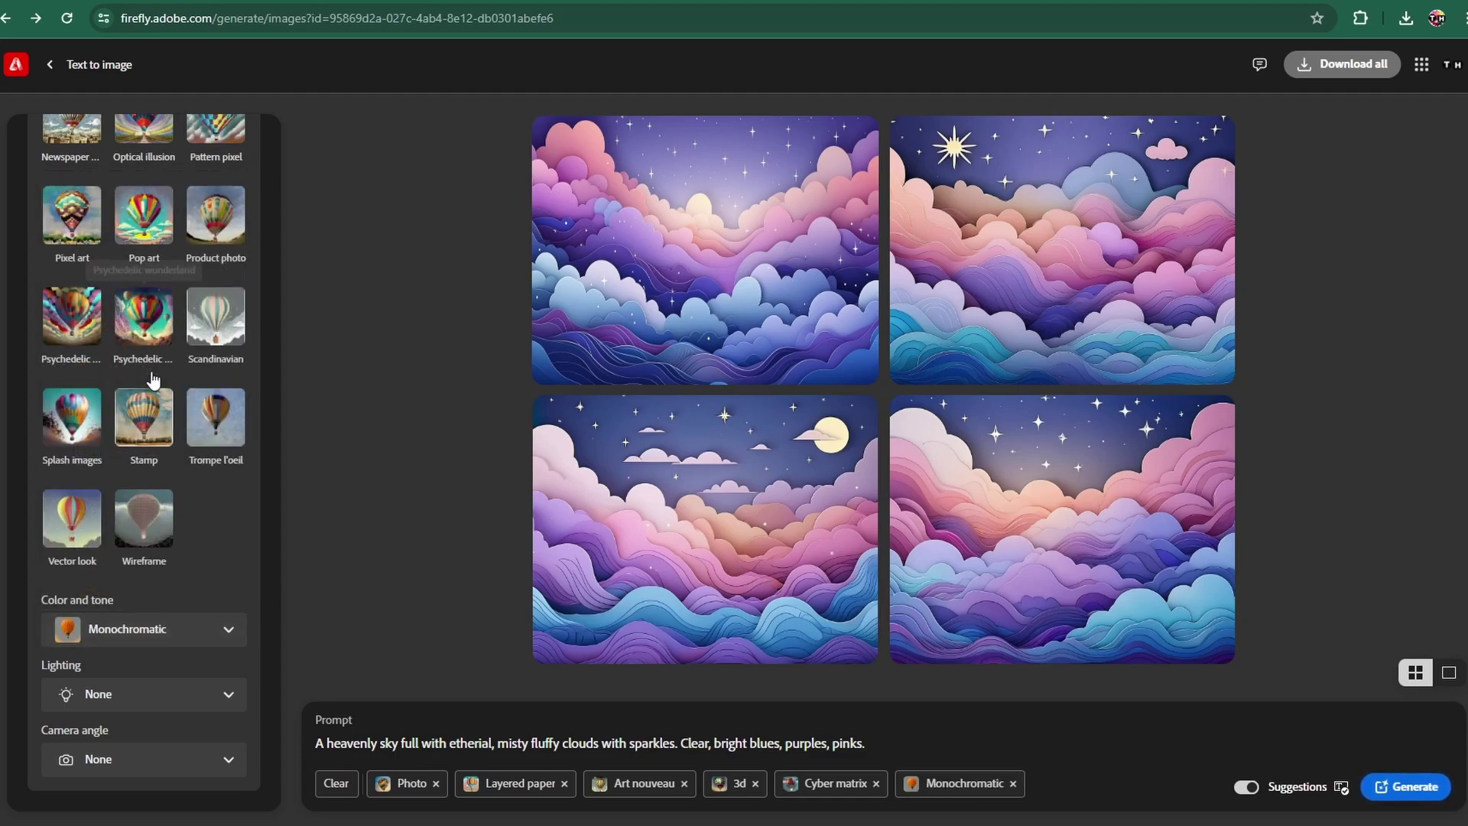
Set the camera angle to Shallow depth of field and generate a new set of images
left_click(234, 767)
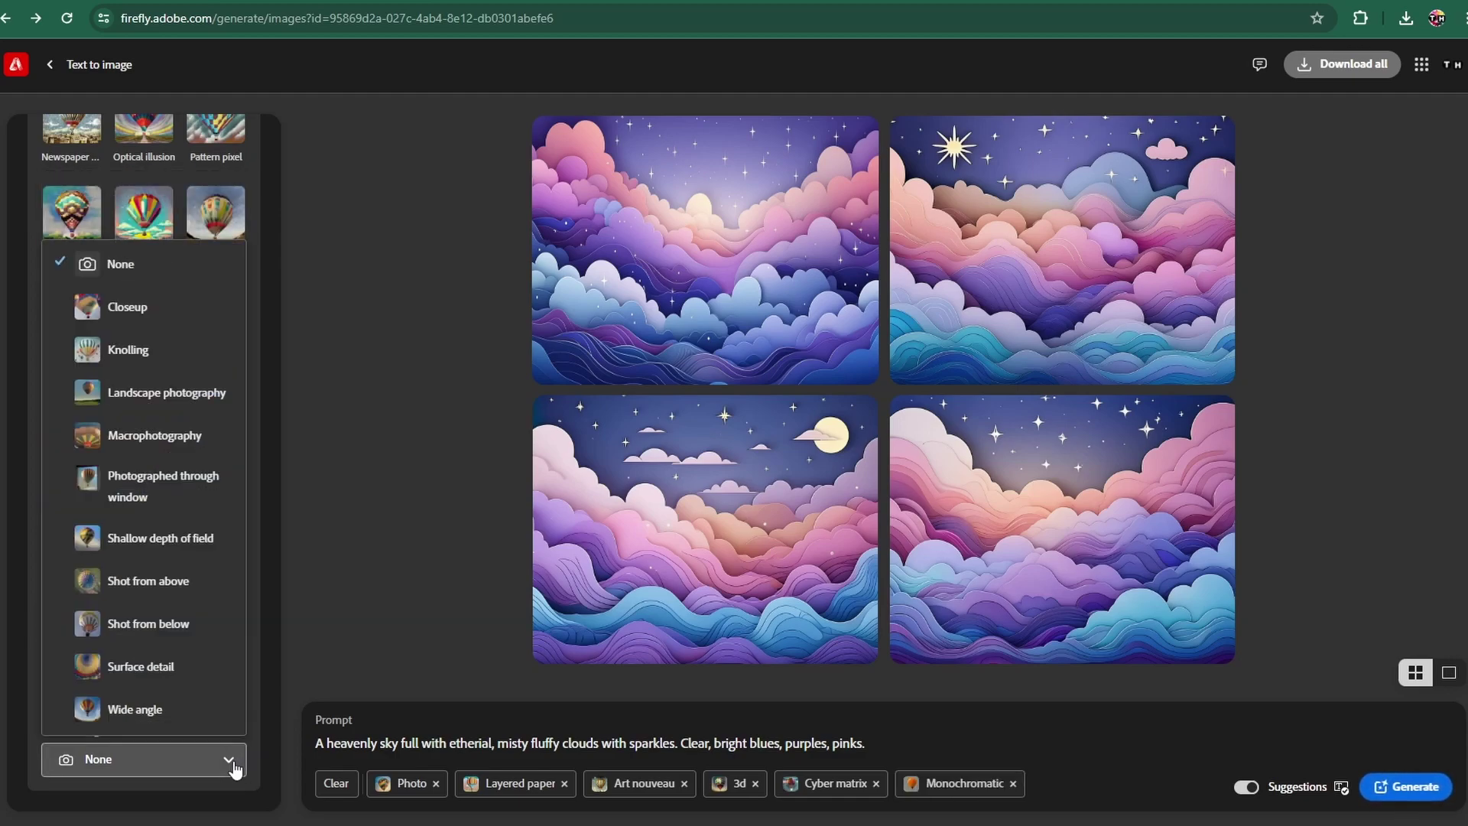
left_click(167, 540)
left_click(1405, 786)
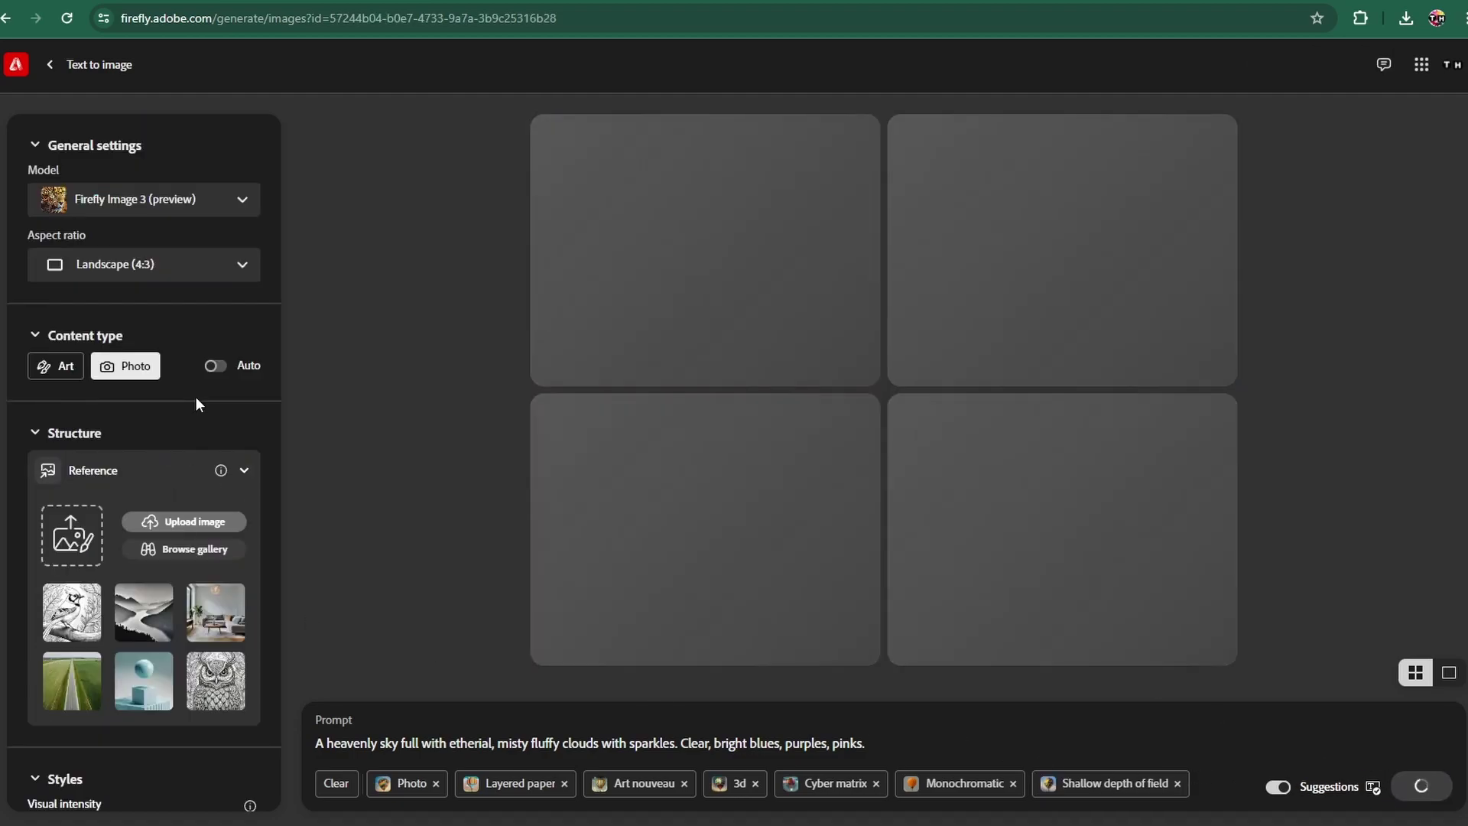